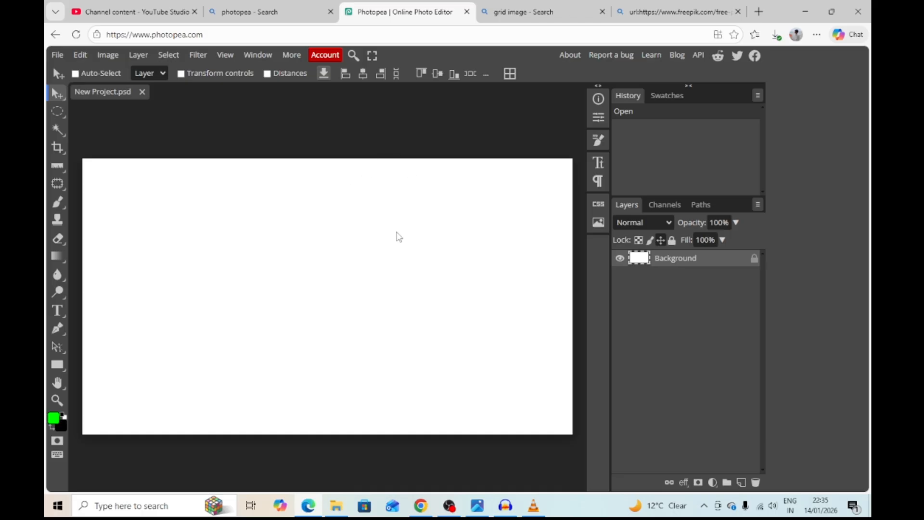
Save the black square-grid image from the Bing image results to the Downloads folder as OIP (2).
{"action": "left_click", "coordinate": [678, 12]}
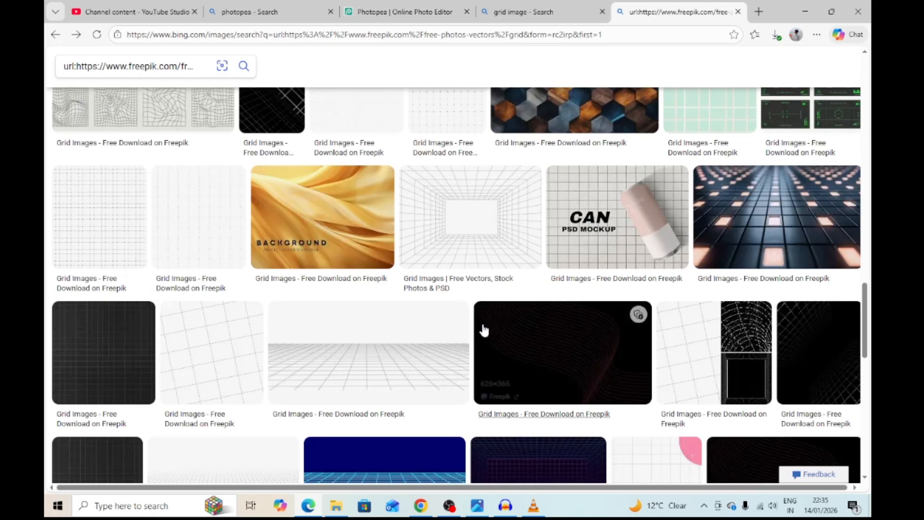
{"action": "scroll", "coordinate": [376, 384], "scroll_direction": "down", "scroll_amount": 5}
{"action": "right_click", "coordinate": [328, 340]}
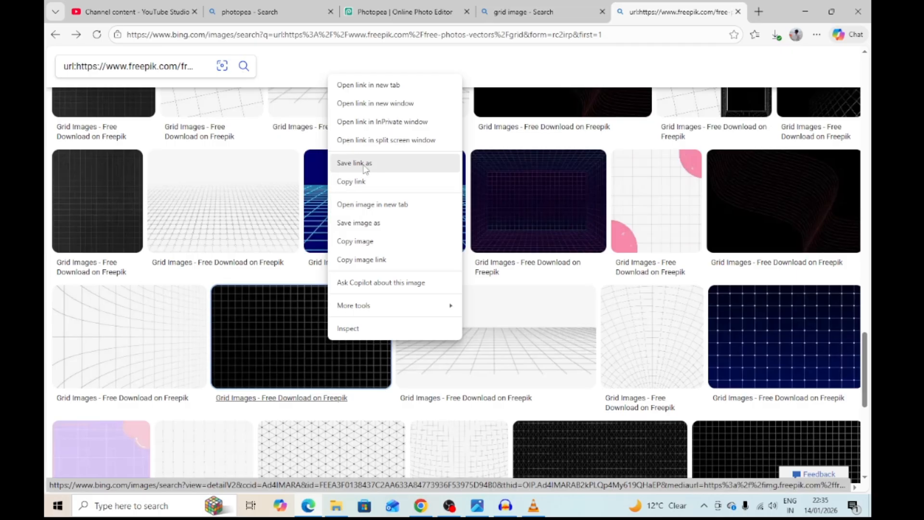
{"action": "left_click", "coordinate": [377, 223]}
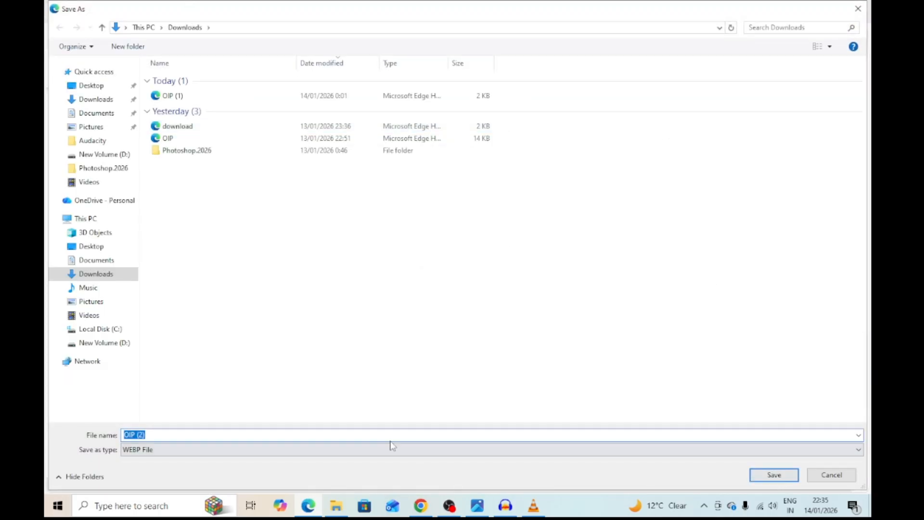
{"action": "left_click", "coordinate": [774, 475]}
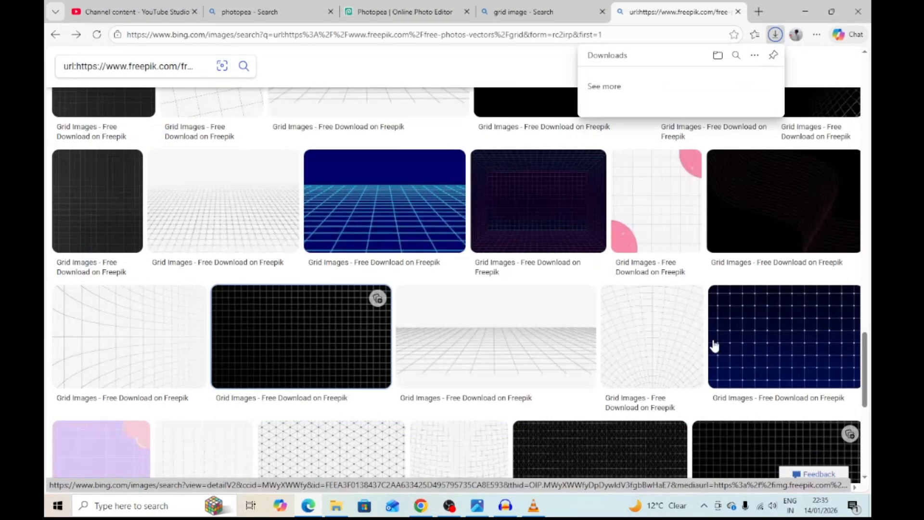
Switch to Photopea and place the downloaded OIP (2) grid image into the New Project document.
{"action": "left_click", "coordinate": [410, 17]}
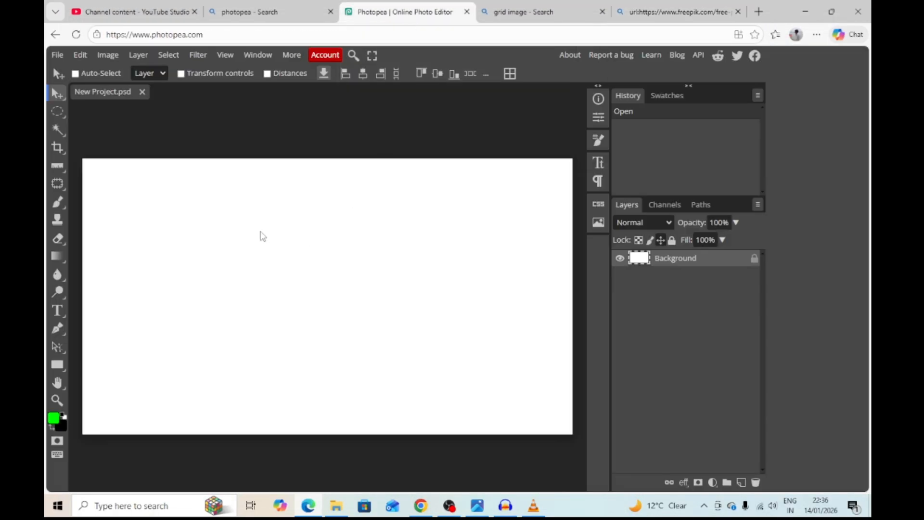
{"action": "left_click", "coordinate": [57, 54]}
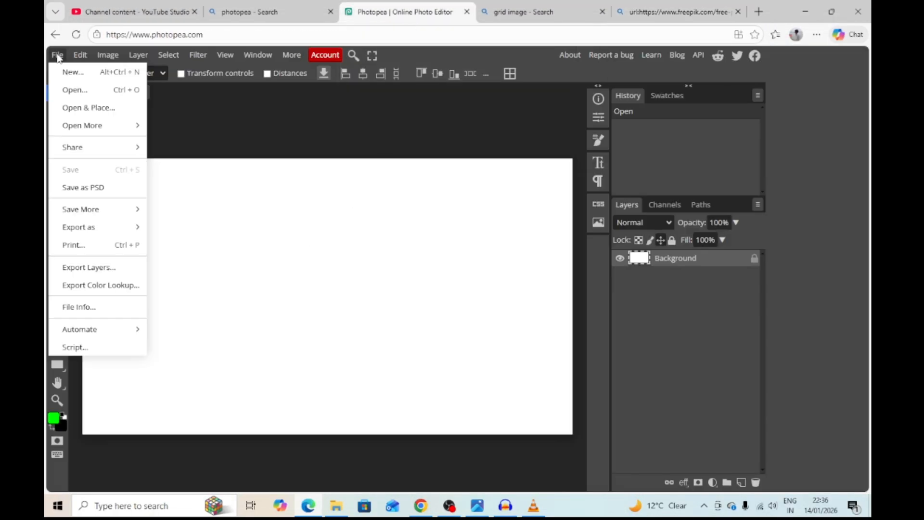
{"action": "left_click", "coordinate": [105, 109]}
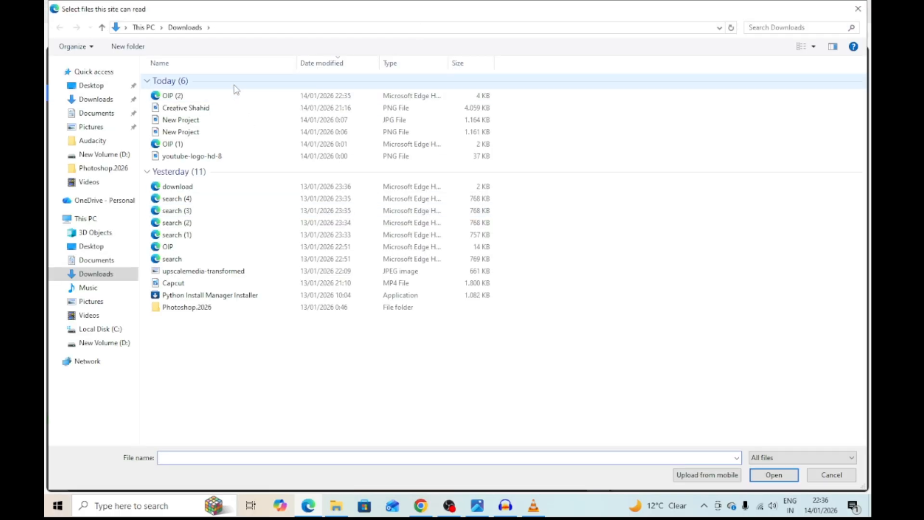
{"action": "left_click", "coordinate": [241, 96]}
{"action": "left_click", "coordinate": [775, 475]}
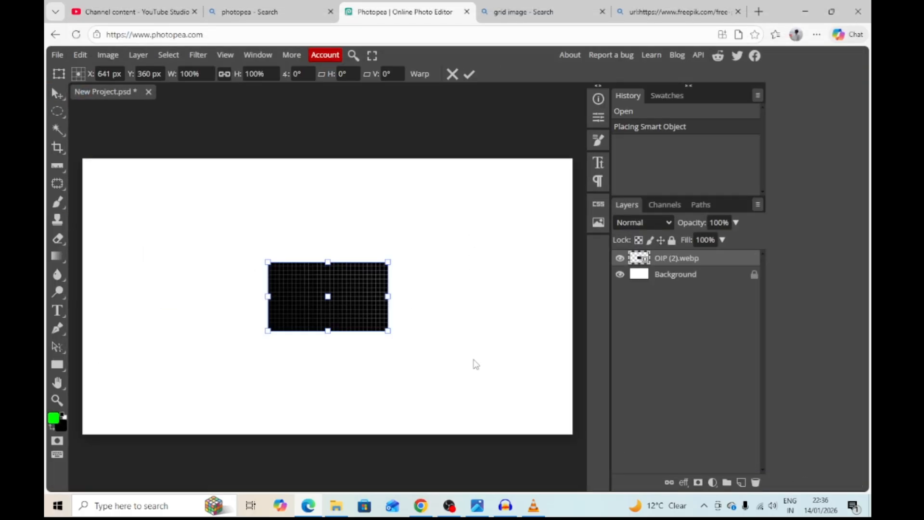
Scale the placed grid image to about 432% and position it so it covers the whole canvas.
{"action": "left_click_drag", "start_coordinate": [381, 264], "coordinate": [603, 198]}
{"action": "left_click_drag", "start_coordinate": [266, 332], "coordinate": [68, 451]}
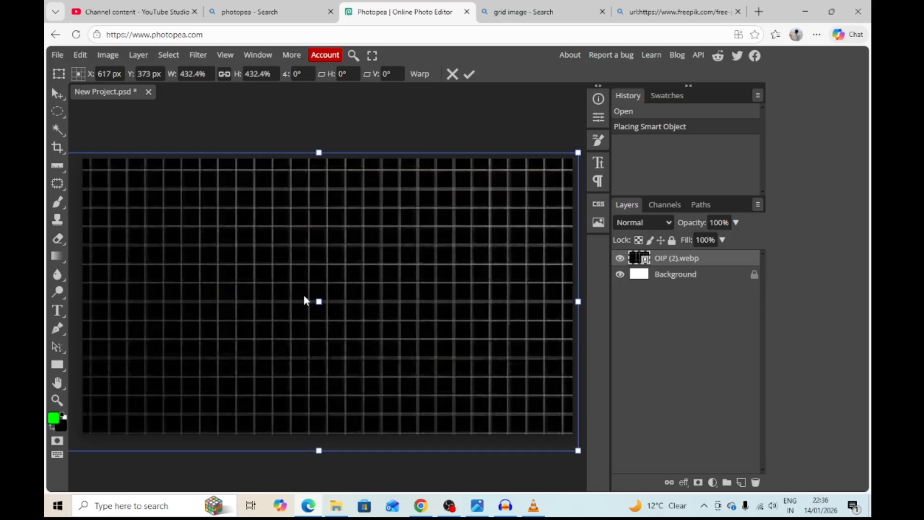
{"action": "left_click_drag", "start_coordinate": [318, 302], "coordinate": [330, 312]}
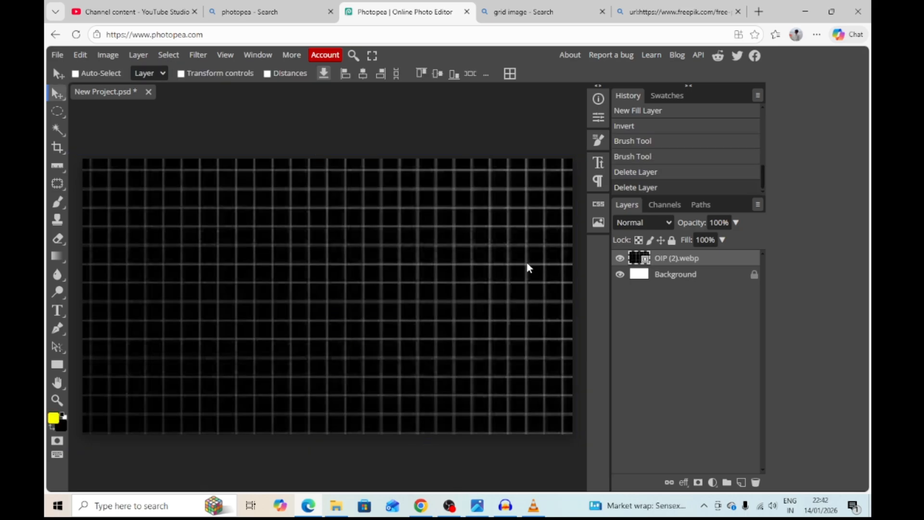
Add a yellow (#fffc00) Color Fill layer above the grid image and invert its mask.
{"action": "left_click", "coordinate": [713, 483]}
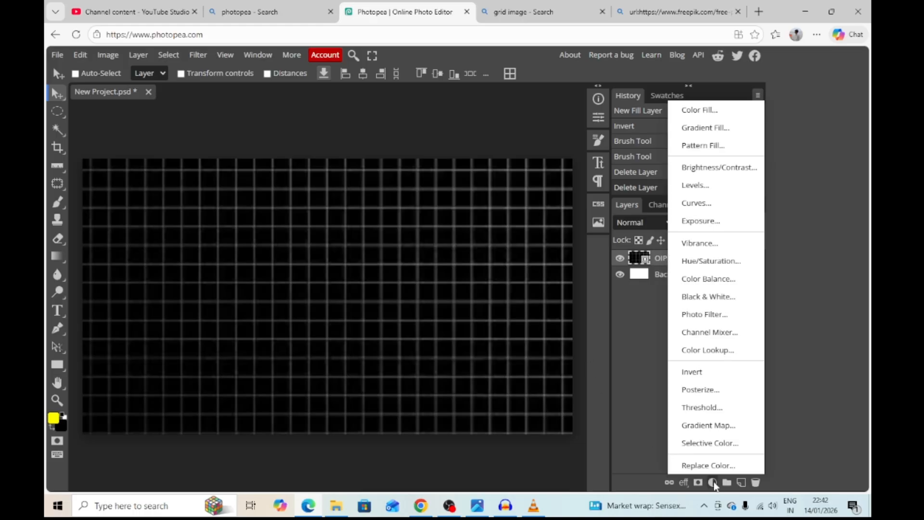
{"action": "left_click", "coordinate": [690, 112]}
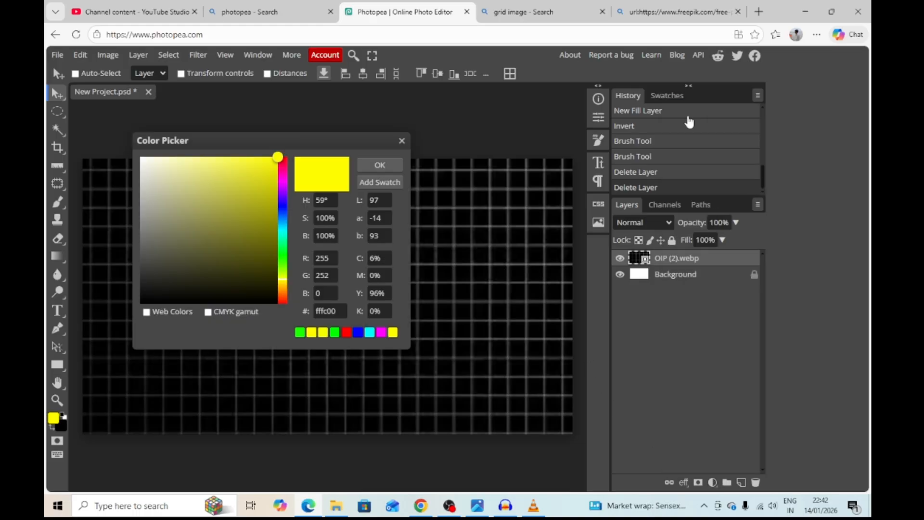
{"action": "left_click", "coordinate": [394, 165]}
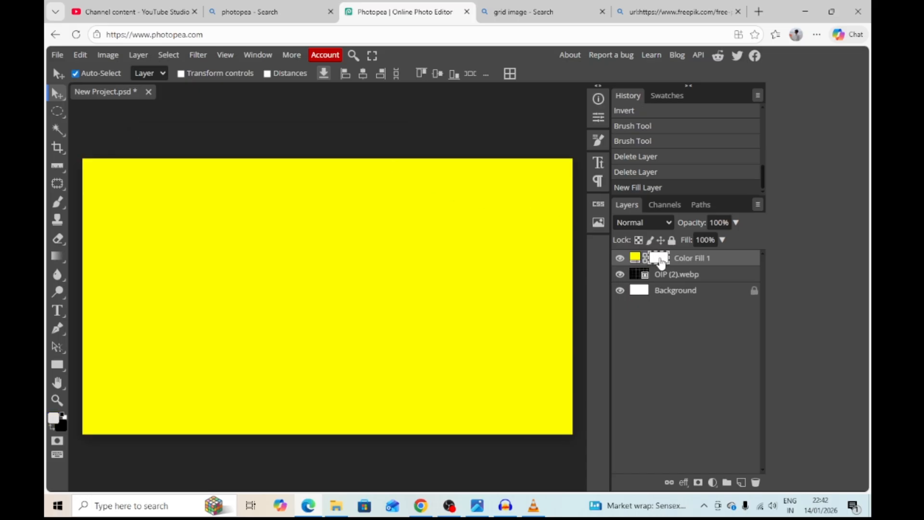
{"action": "key", "text": "ctrl+i"}
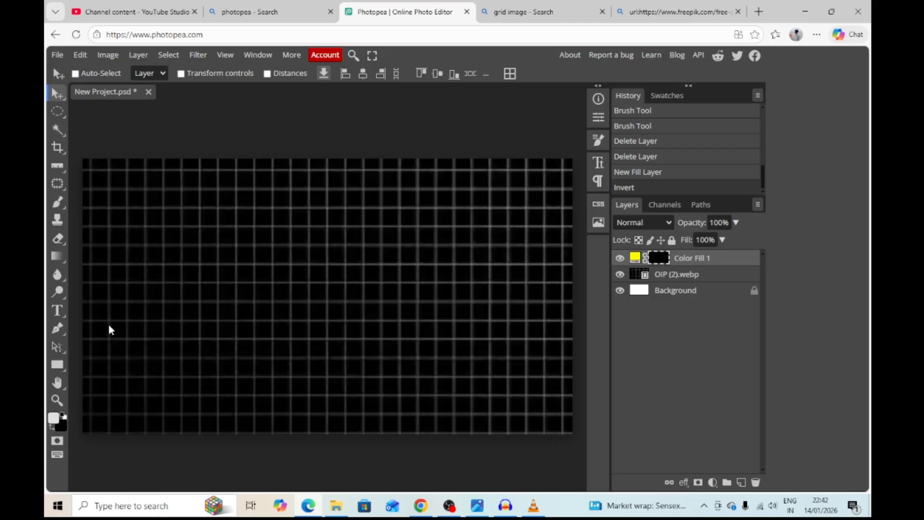
Brush a grainy yellow strip along the canvas's left edge on the fill mask, using Dissolve mode at 50% opacity.
{"action": "left_click", "coordinate": [57, 202]}
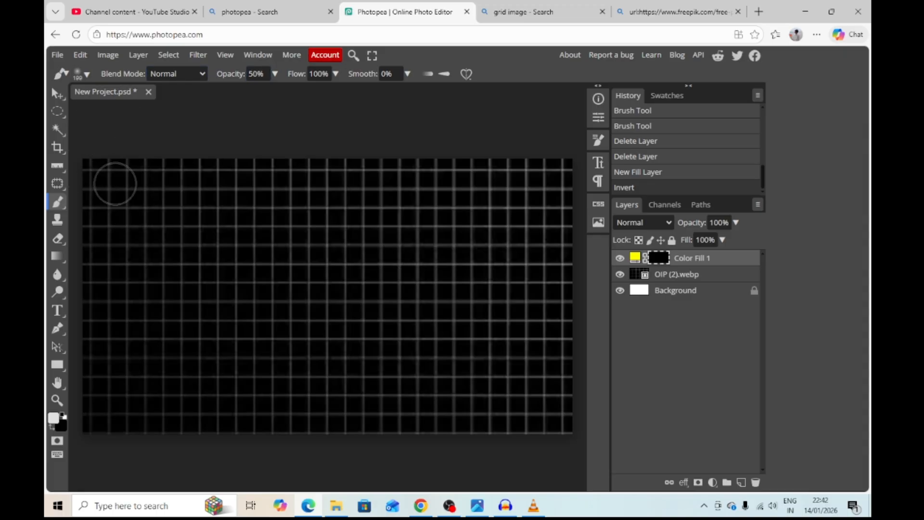
{"action": "mouse_move", "coordinate": [102, 179]}
{"action": "left_mouse_down"}
{"action": "mouse_move", "coordinate": [120, 221]}
{"action": "mouse_move", "coordinate": [108, 246]}
{"action": "mouse_move", "coordinate": [95, 244]}
{"action": "mouse_move", "coordinate": [83, 424]}
{"action": "mouse_move", "coordinate": [91, 363]}
{"action": "mouse_move", "coordinate": [118, 293]}
{"action": "mouse_move", "coordinate": [130, 308]}
{"action": "mouse_move", "coordinate": [125, 395]}
{"action": "mouse_move", "coordinate": [110, 411]}
{"action": "mouse_move", "coordinate": [137, 370]}
{"action": "mouse_move", "coordinate": [118, 428]}
{"action": "mouse_move", "coordinate": [146, 260]}
{"action": "mouse_move", "coordinate": [119, 155]}
{"action": "left_mouse_up"}
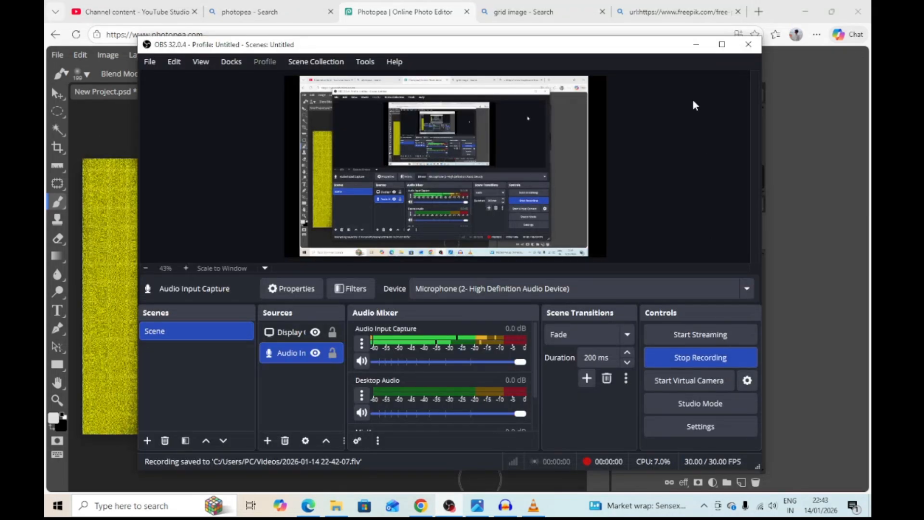
{"action": "left_click", "coordinate": [696, 47]}
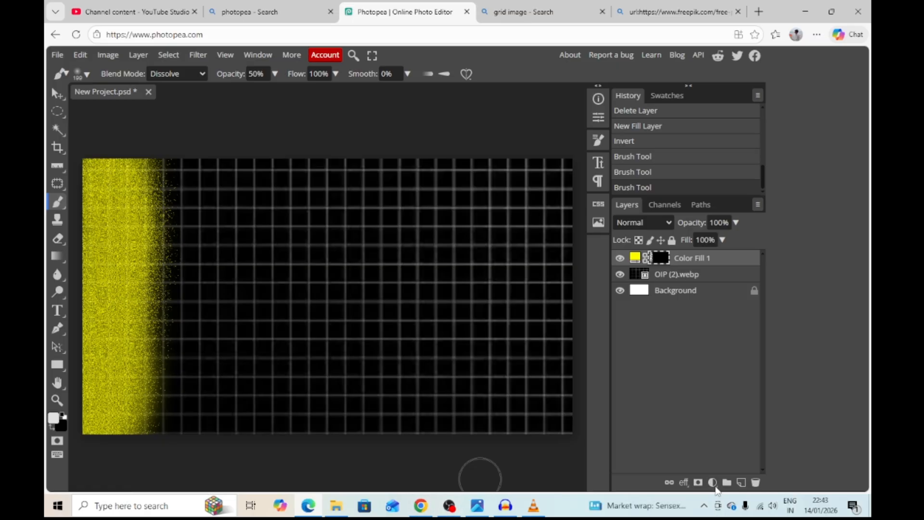
Add a green (#1eff00) Color Fill layer above the yellow fill and invert its mask.
{"action": "left_click", "coordinate": [713, 482]}
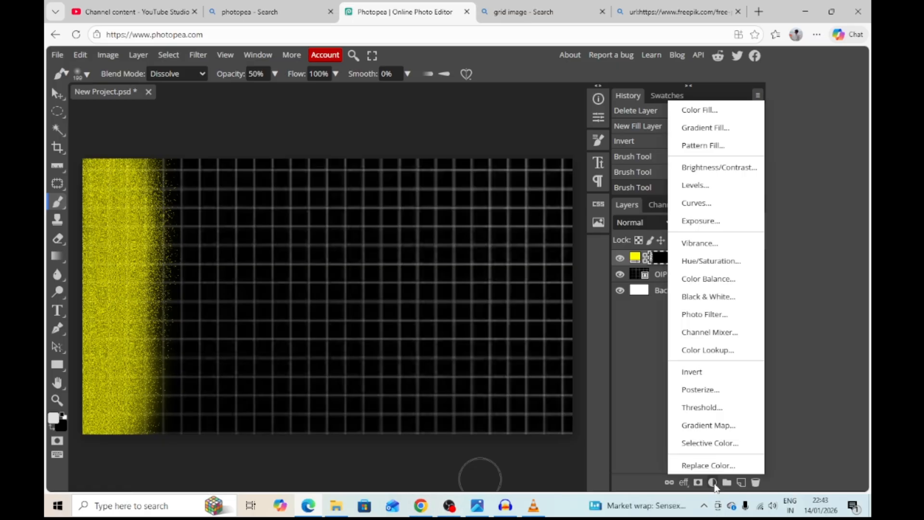
{"action": "left_click", "coordinate": [732, 116]}
{"action": "left_click", "coordinate": [284, 262]}
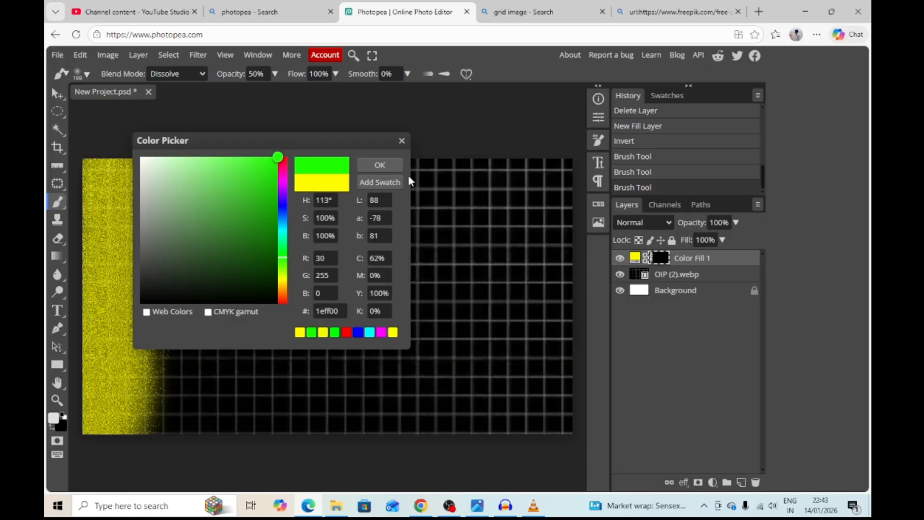
{"action": "left_click", "coordinate": [391, 165]}
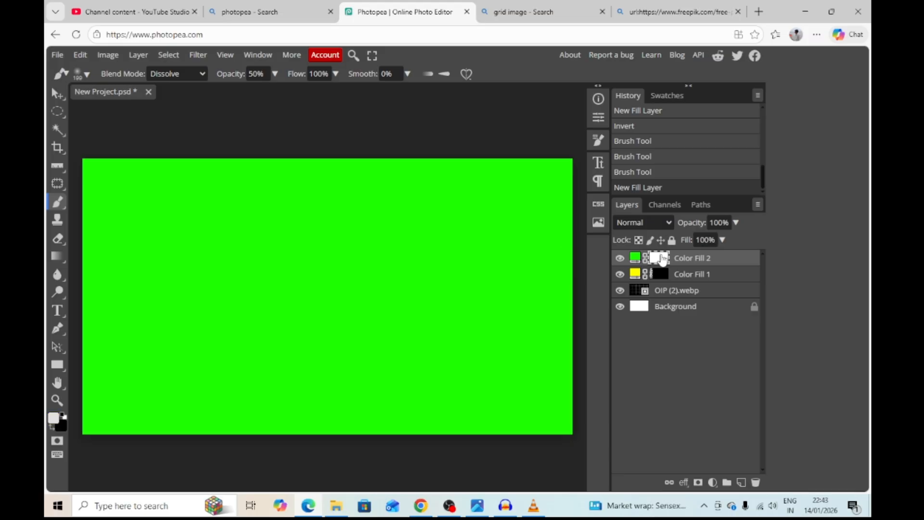
{"action": "key", "text": "ctrl+i"}
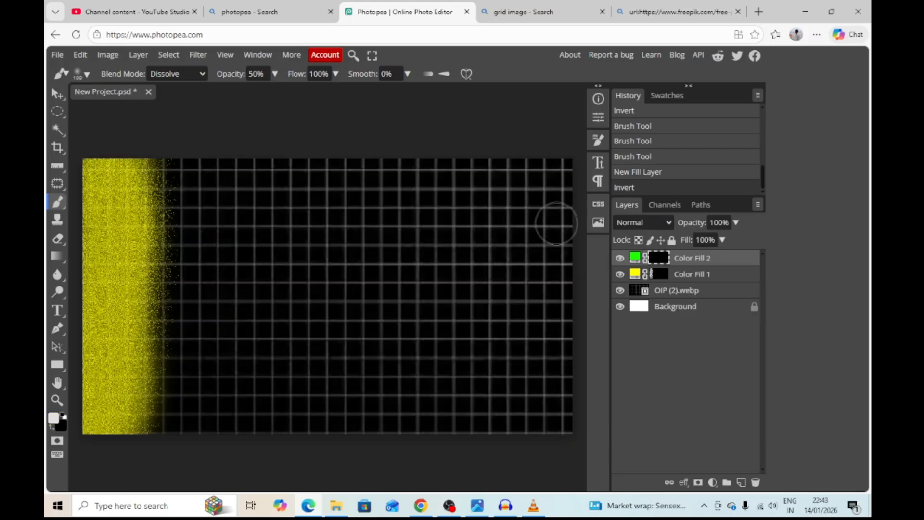
Set the brush blend mode to Normal and paint a vertical green strip beside the yellow one.
{"action": "left_click", "coordinate": [175, 74]}
{"action": "left_click", "coordinate": [189, 93]}
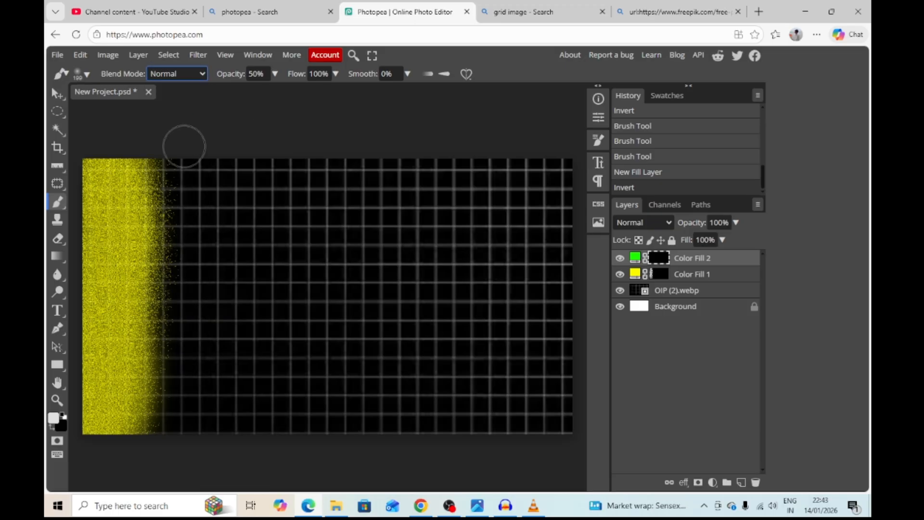
{"action": "mouse_move", "coordinate": [181, 169]}
{"action": "left_mouse_down"}
{"action": "mouse_move", "coordinate": [166, 386]}
{"action": "mouse_move", "coordinate": [176, 423]}
{"action": "mouse_move", "coordinate": [166, 285]}
{"action": "mouse_move", "coordinate": [180, 169]}
{"action": "mouse_move", "coordinate": [190, 307]}
{"action": "mouse_move", "coordinate": [177, 417]}
{"action": "left_mouse_up"}
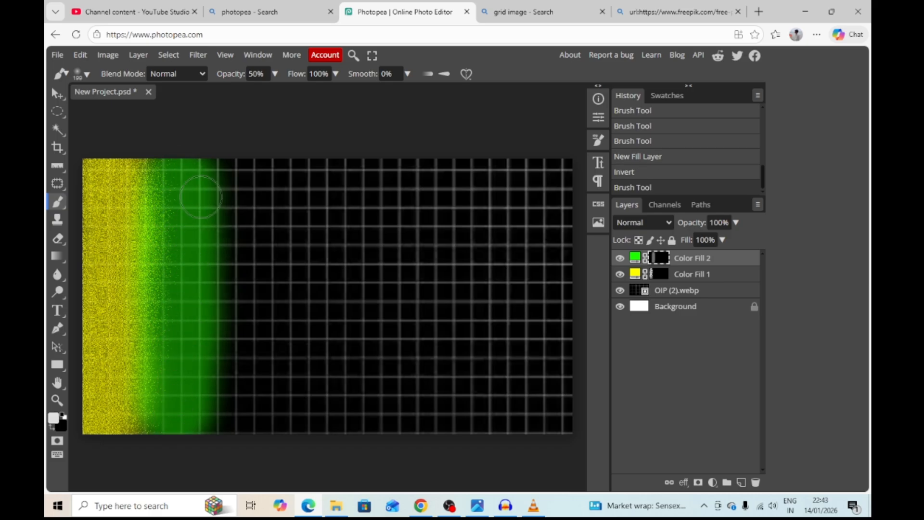
Set the brush blend mode to Dissolve and paint over the green strip to give it a grainy texture.
{"action": "left_click", "coordinate": [190, 73]}
{"action": "left_click", "coordinate": [164, 91]}
{"action": "key", "text": "Down"}
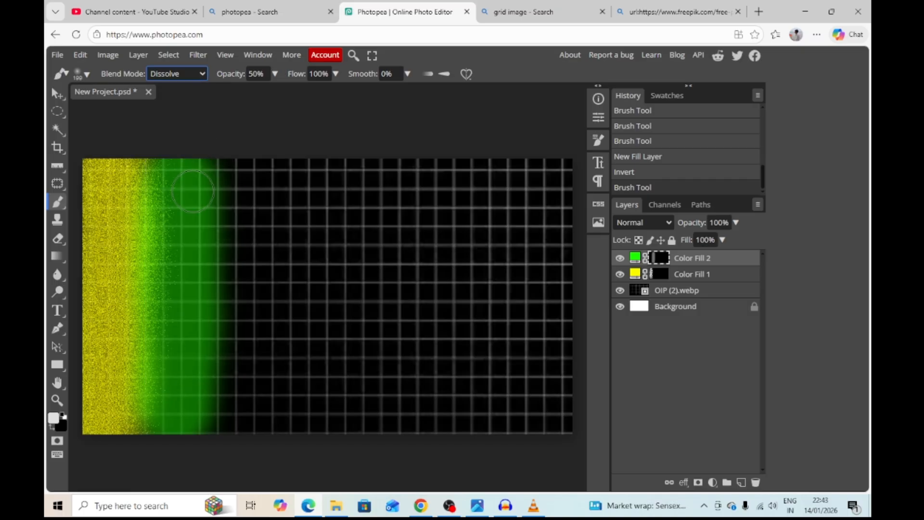
{"action": "mouse_move", "coordinate": [186, 156]}
{"action": "left_mouse_down"}
{"action": "mouse_move", "coordinate": [179, 291]}
{"action": "mouse_move", "coordinate": [200, 423]}
{"action": "mouse_move", "coordinate": [198, 412]}
{"action": "mouse_move", "coordinate": [222, 393]}
{"action": "mouse_move", "coordinate": [166, 407]}
{"action": "left_mouse_up"}
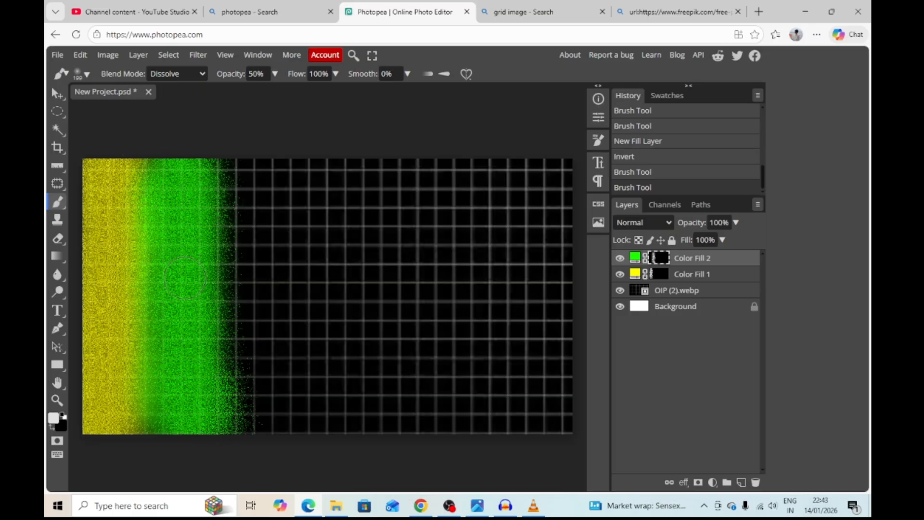
{"action": "left_click", "coordinate": [186, 278]}
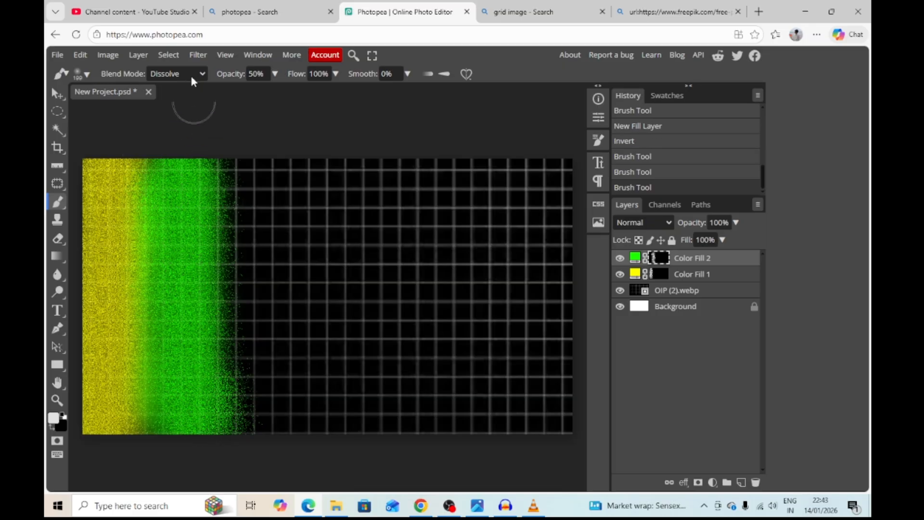
Set the Pen tool to Shape mode with no fill and a solid green stroke.
{"action": "left_click", "coordinate": [66, 328]}
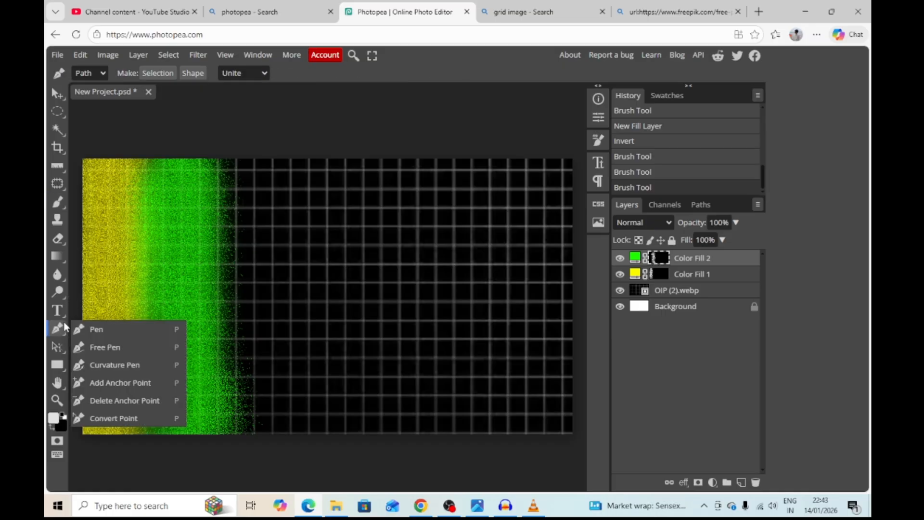
{"action": "left_click", "coordinate": [89, 73]}
{"action": "left_click", "coordinate": [102, 90]}
{"action": "left_click", "coordinate": [141, 75]}
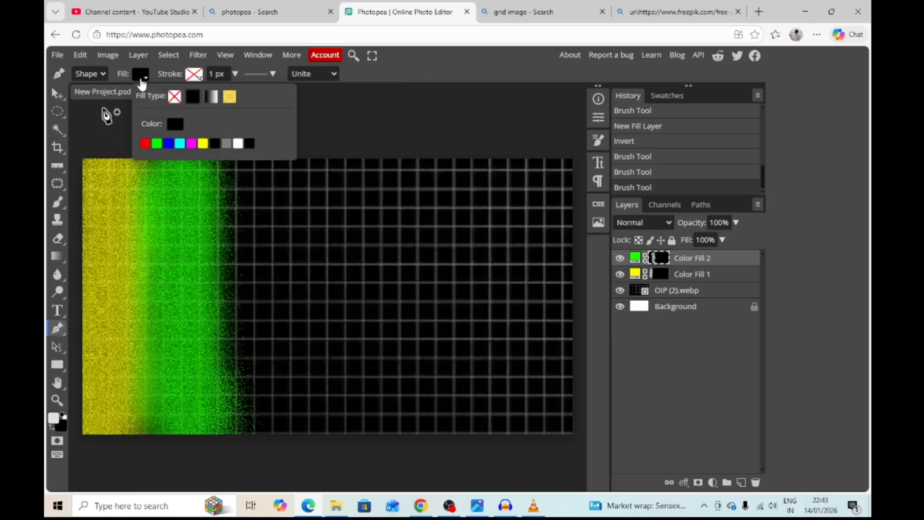
{"action": "left_click", "coordinate": [174, 99]}
{"action": "left_click", "coordinate": [197, 77]}
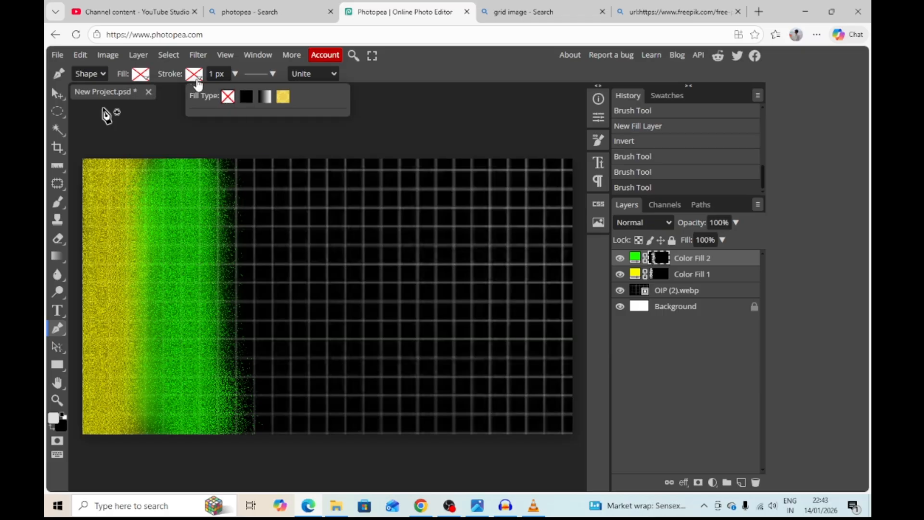
{"action": "left_click", "coordinate": [246, 96]}
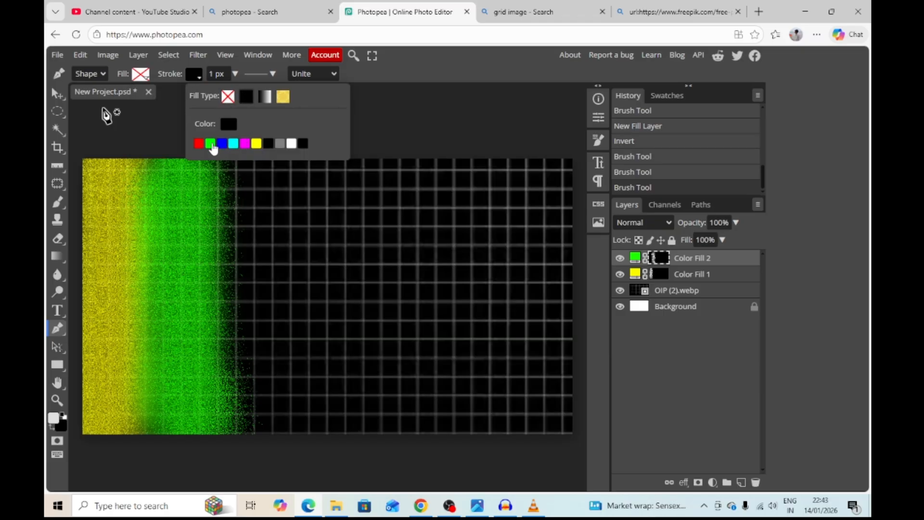
{"action": "left_click", "coordinate": [210, 143]}
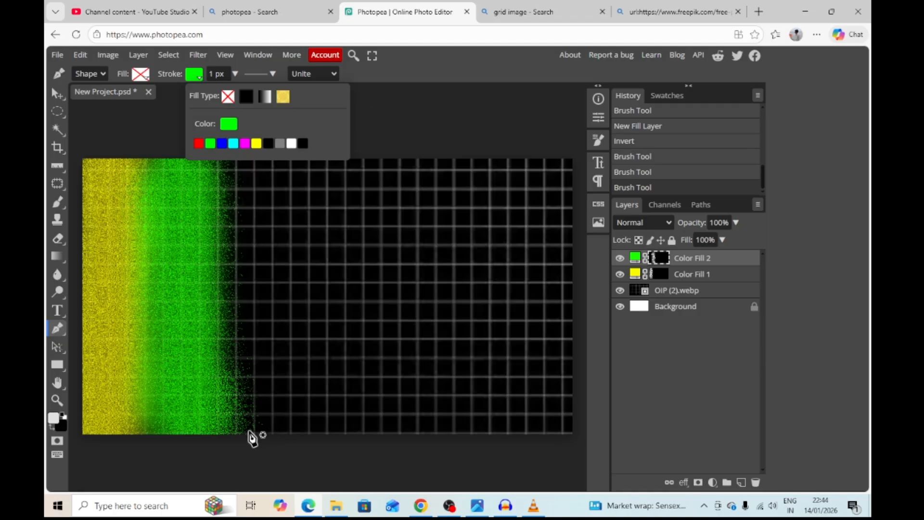
Draw an open, rising zigzag line from the green strip's lower edge to the canvas's right edge.
{"action": "left_click", "coordinate": [250, 432]}
{"action": "left_click", "coordinate": [296, 391]}
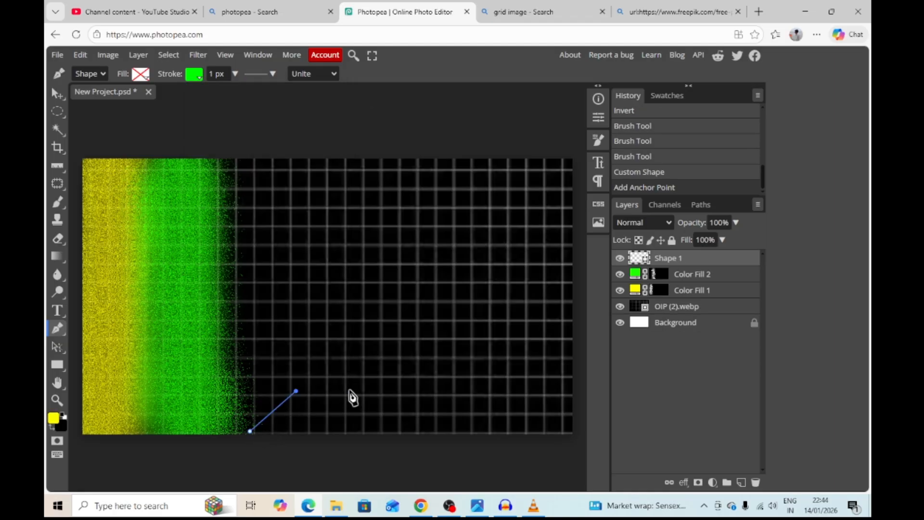
{"action": "left_click", "coordinate": [352, 390]}
{"action": "left_click", "coordinate": [415, 365]}
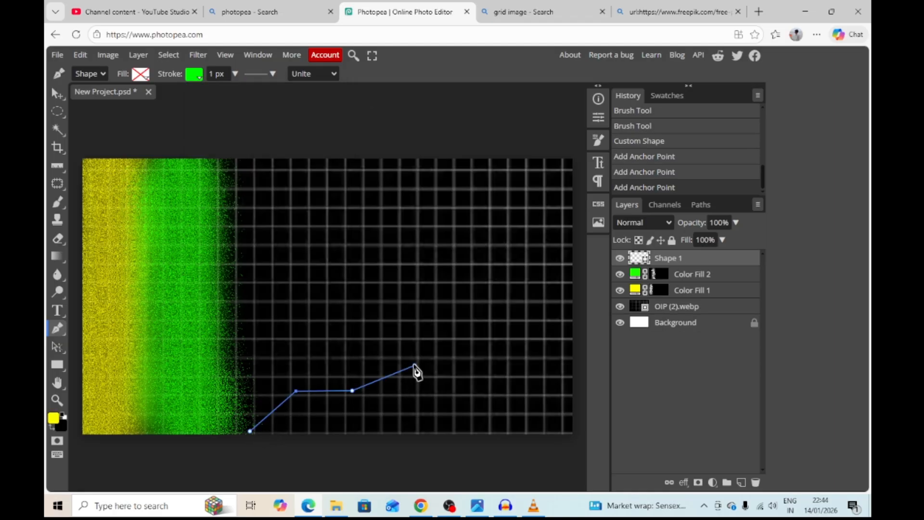
{"action": "left_click", "coordinate": [473, 367]}
{"action": "left_click", "coordinate": [508, 342]}
{"action": "left_click", "coordinate": [563, 340]}
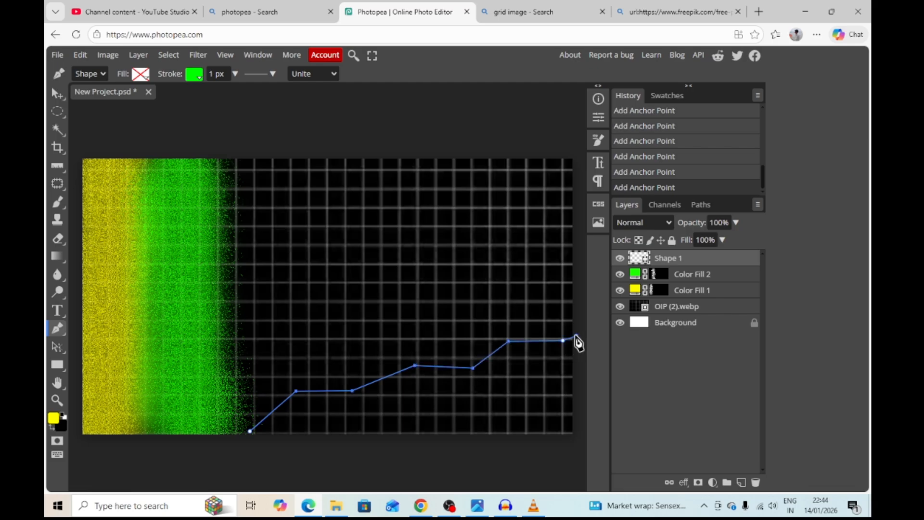
{"action": "left_click", "coordinate": [576, 336]}
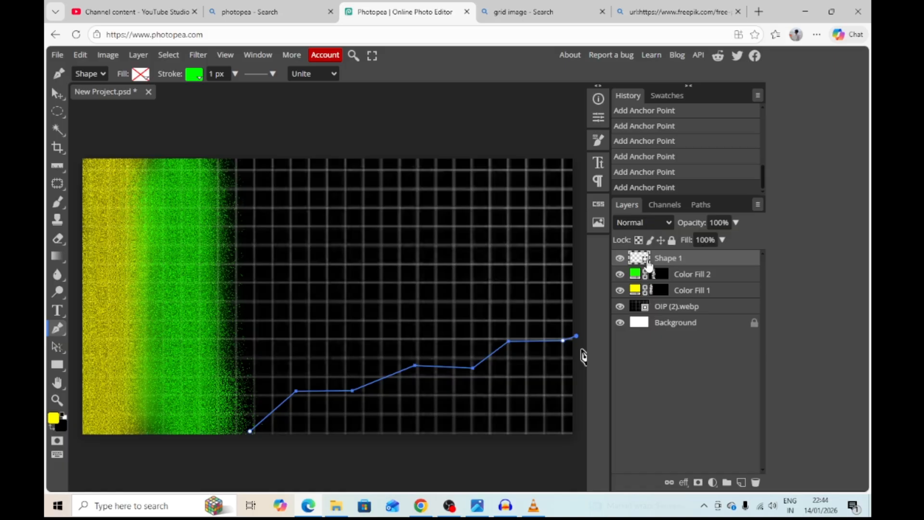
Set the stroke width of the rising chart line to 25 px.
{"action": "left_click", "coordinate": [235, 75]}
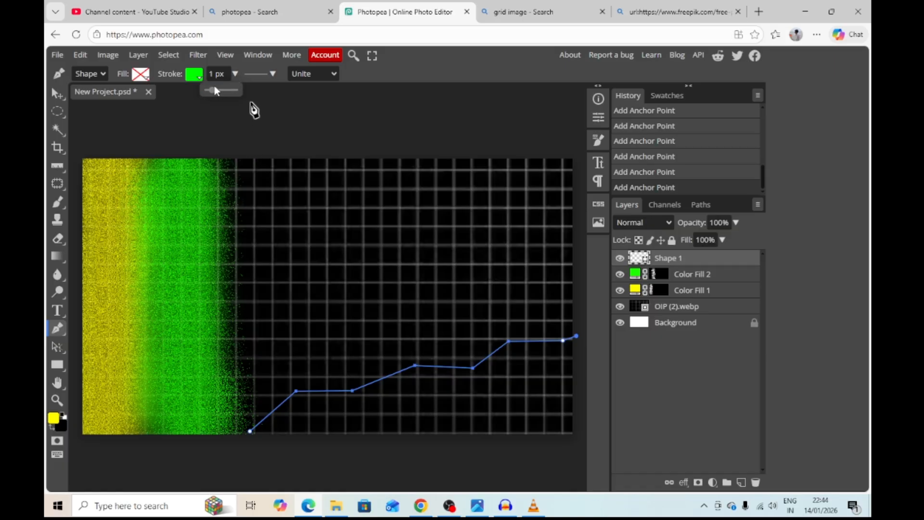
{"action": "left_click_drag", "start_coordinate": [213, 91], "coordinate": [252, 108]}
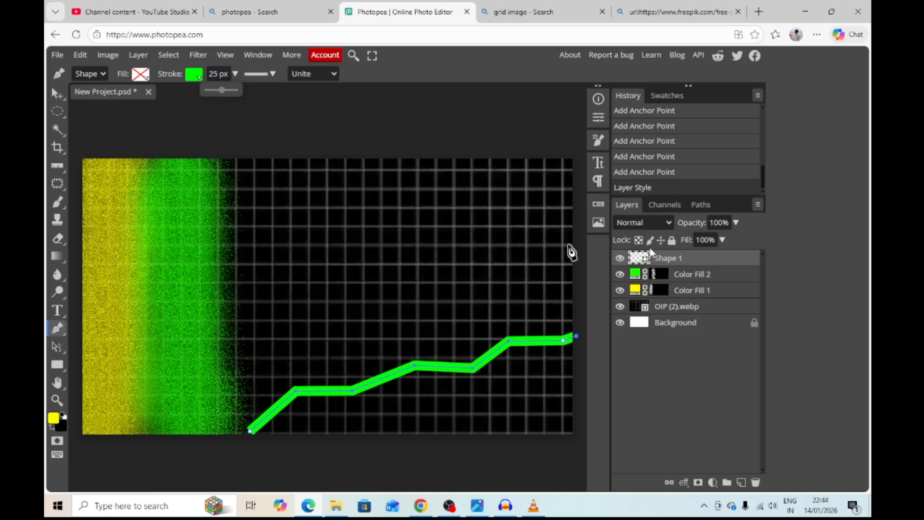
Paint translucent green below the chart line on the Color Fill 2 mask, with the brush blend mode set to Normal.
{"action": "left_click", "coordinate": [658, 273]}
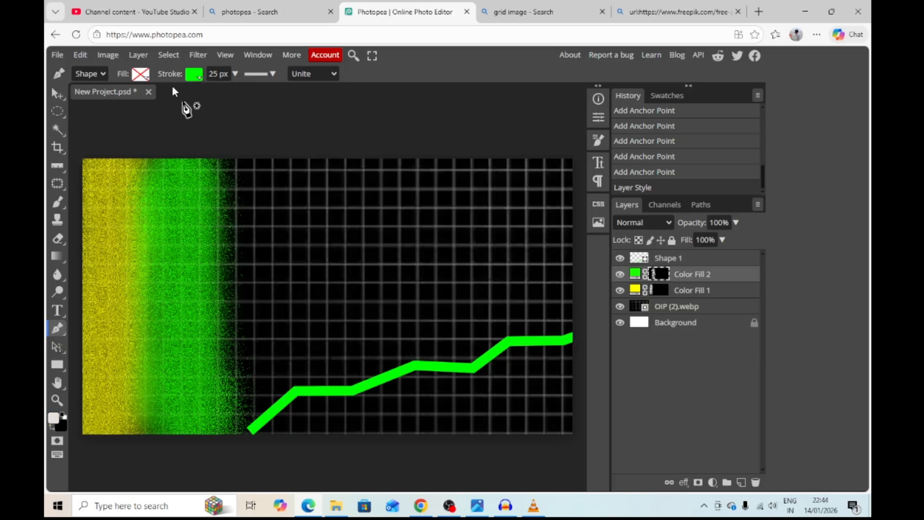
{"action": "key", "text": "b"}
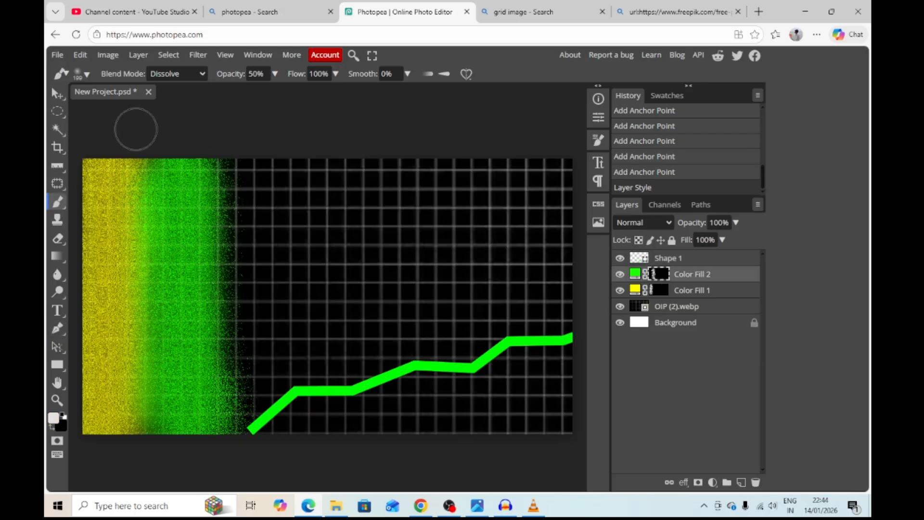
{"action": "left_click", "coordinate": [200, 77]}
{"action": "left_click", "coordinate": [163, 89]}
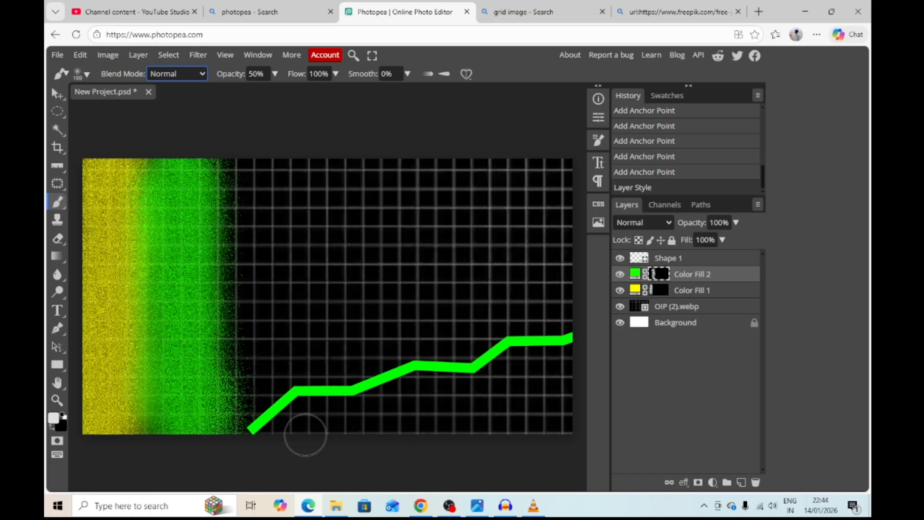
{"action": "mouse_move", "coordinate": [293, 432]}
{"action": "left_mouse_down"}
{"action": "mouse_move", "coordinate": [319, 425]}
{"action": "mouse_move", "coordinate": [255, 443]}
{"action": "mouse_move", "coordinate": [419, 416]}
{"action": "mouse_move", "coordinate": [408, 418]}
{"action": "mouse_move", "coordinate": [411, 408]}
{"action": "mouse_move", "coordinate": [436, 396]}
{"action": "mouse_move", "coordinate": [407, 409]}
{"action": "mouse_move", "coordinate": [509, 408]}
{"action": "mouse_move", "coordinate": [539, 384]}
{"action": "mouse_move", "coordinate": [515, 389]}
{"action": "mouse_move", "coordinate": [553, 367]}
{"action": "mouse_move", "coordinate": [500, 411]}
{"action": "mouse_move", "coordinate": [567, 413]}
{"action": "mouse_move", "coordinate": [514, 376]}
{"action": "mouse_move", "coordinate": [484, 397]}
{"action": "mouse_move", "coordinate": [403, 418]}
{"action": "mouse_move", "coordinate": [299, 433]}
{"action": "mouse_move", "coordinate": [573, 395]}
{"action": "left_mouse_up"}
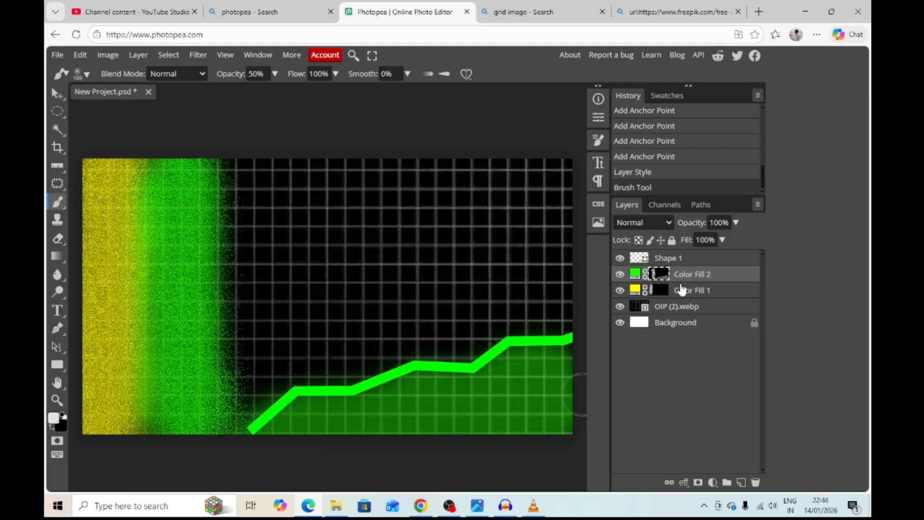
Apply an Outer Glow with reduced opacity to the Color Fill 2 layer.
{"action": "right_click", "coordinate": [682, 289]}
{"action": "left_click", "coordinate": [621, 178]}
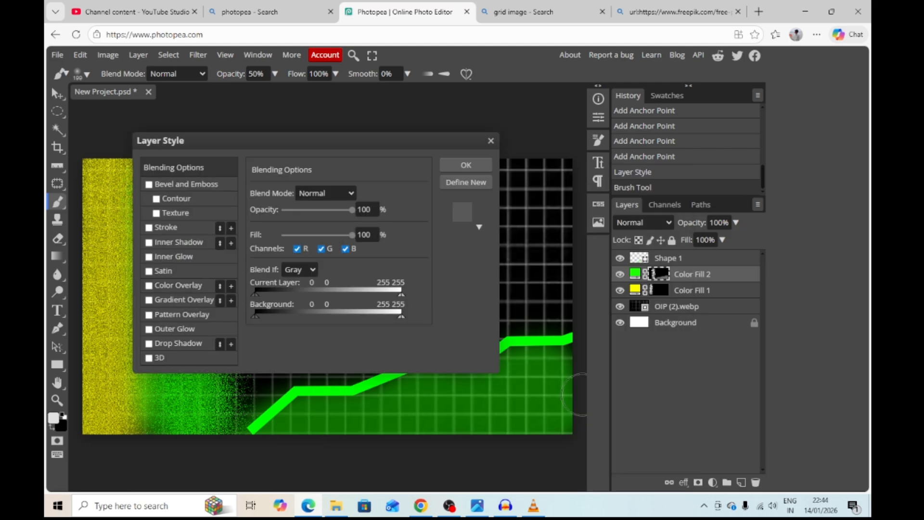
{"action": "left_click", "coordinate": [175, 329]}
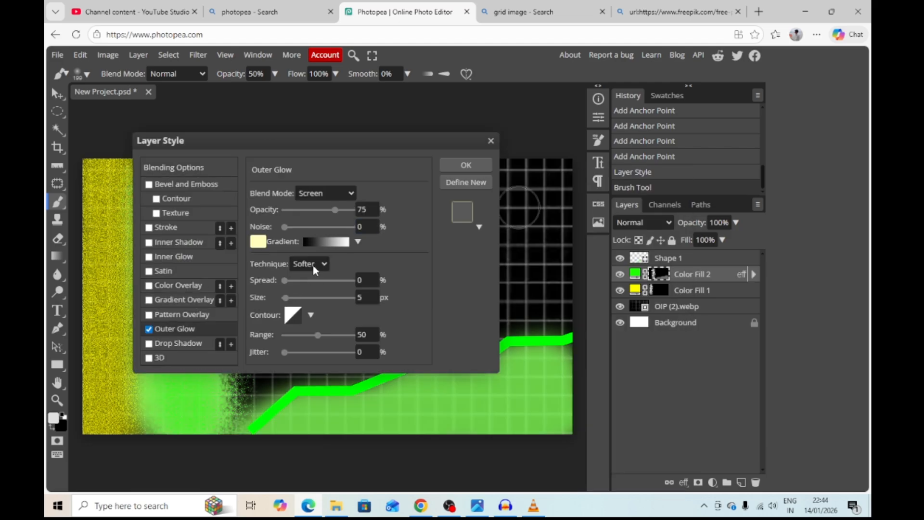
{"action": "left_click_drag", "start_coordinate": [335, 210], "coordinate": [292, 211]}
{"action": "left_click", "coordinate": [466, 165]}
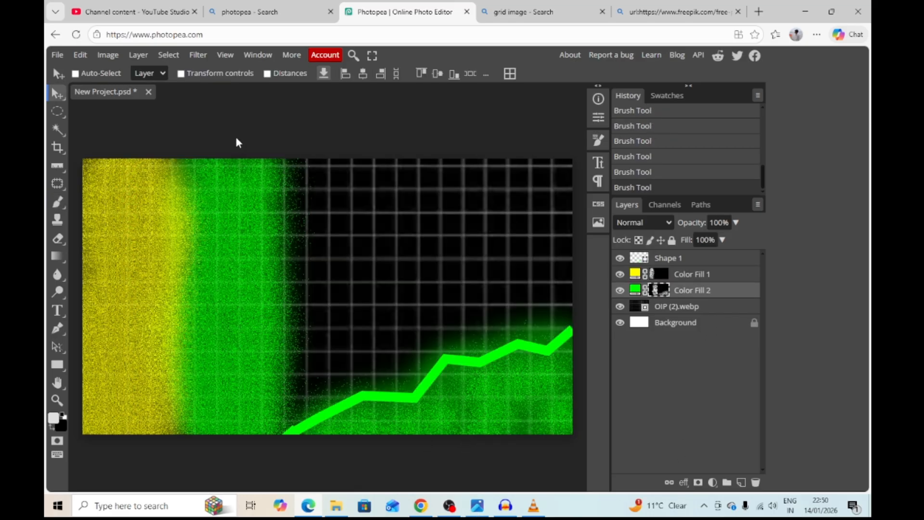
Place the photo IMG-20251211-WA0008 from the Pictures folder into the document.
{"action": "left_click", "coordinate": [57, 58]}
{"action": "left_click", "coordinate": [84, 106]}
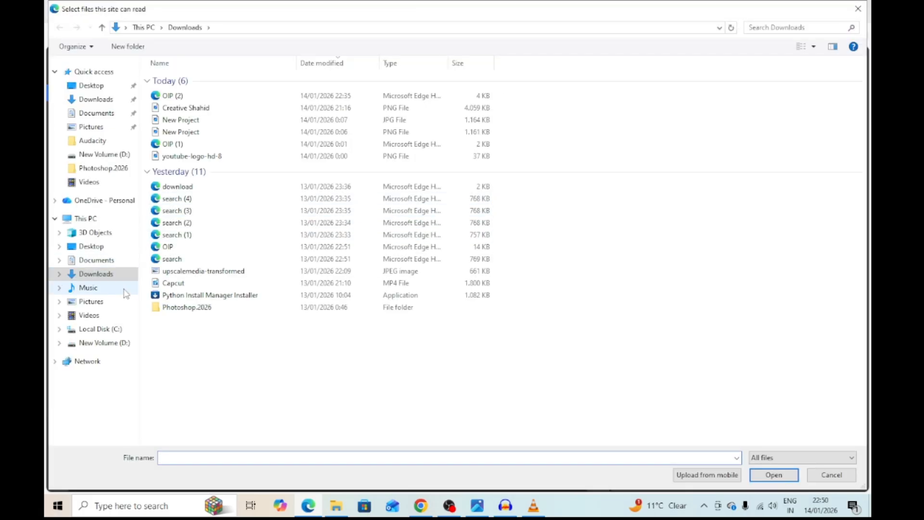
{"action": "left_click", "coordinate": [121, 302]}
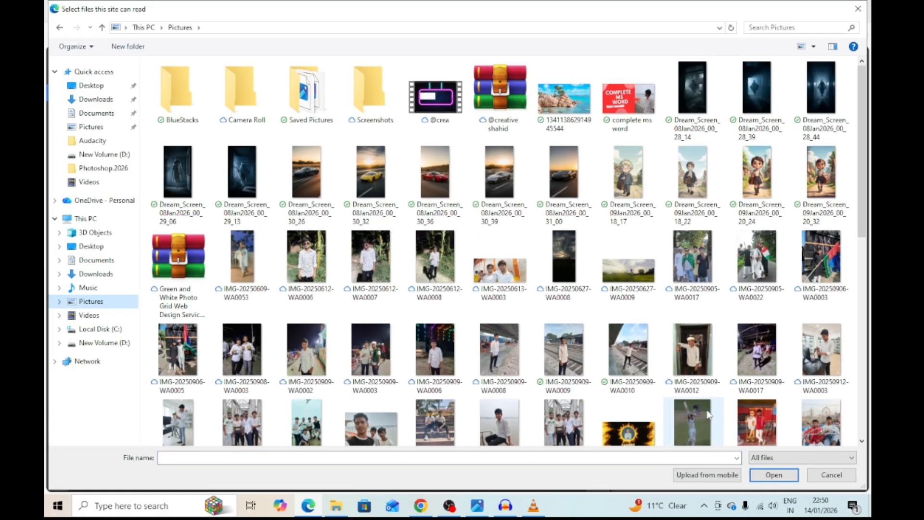
{"action": "scroll", "coordinate": [751, 366], "scroll_direction": "down", "scroll_amount": 10}
{"action": "scroll", "coordinate": [812, 302], "scroll_direction": "up", "scroll_amount": 3}
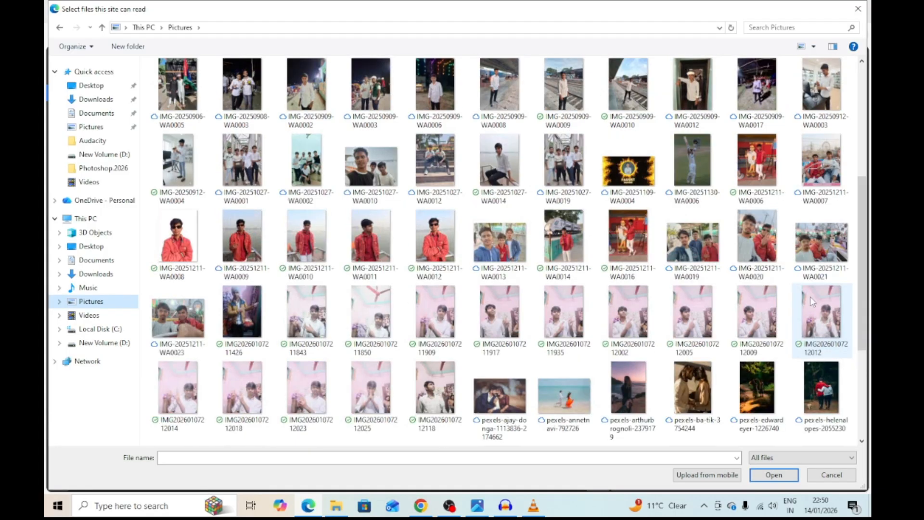
{"action": "scroll", "coordinate": [811, 297], "scroll_direction": "up", "scroll_amount": 5}
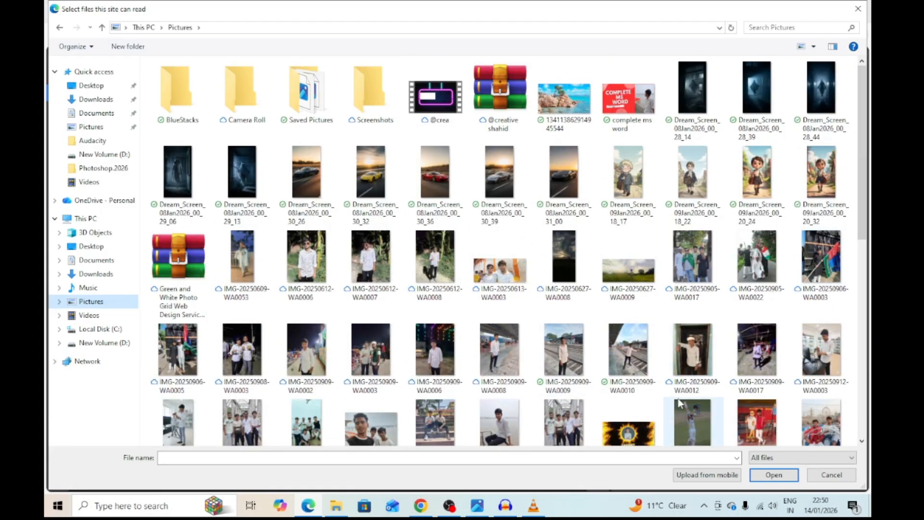
{"action": "scroll", "coordinate": [623, 387], "scroll_direction": "down", "scroll_amount": 10}
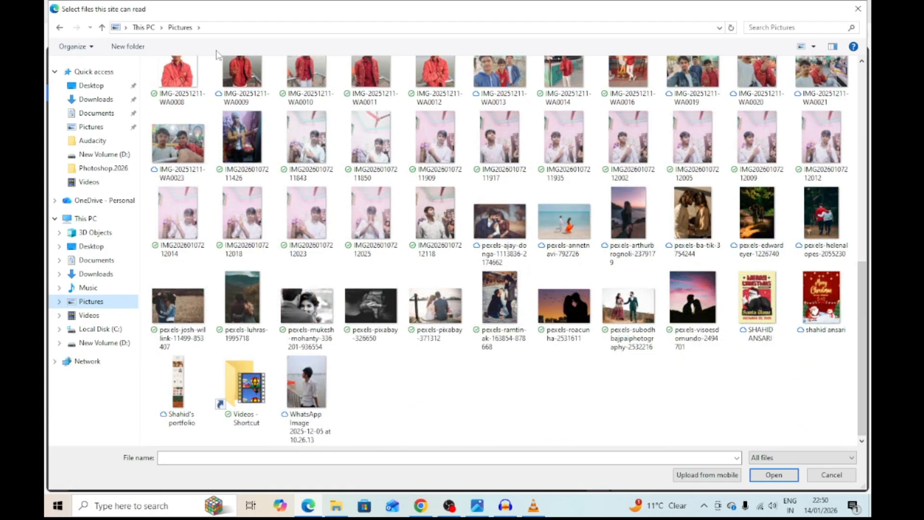
{"action": "left_click", "coordinate": [169, 65]}
{"action": "left_click", "coordinate": [785, 473]}
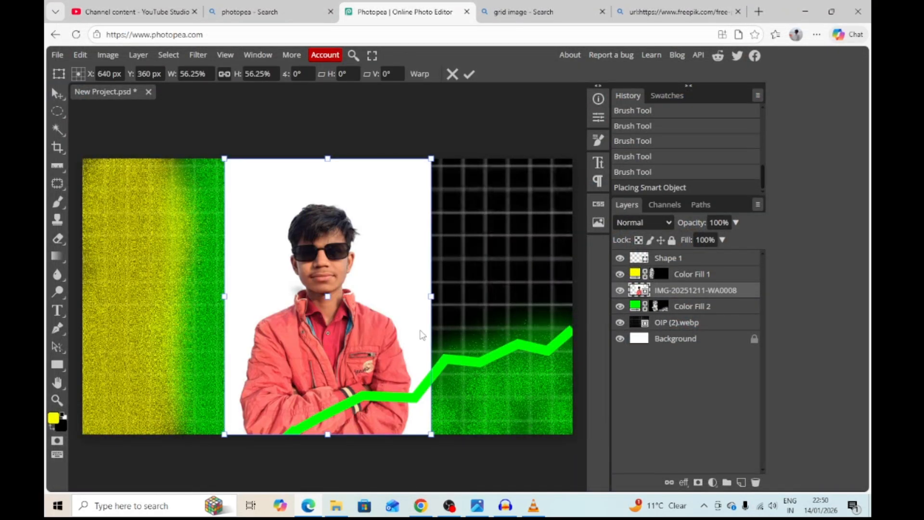
Cut the person out of the white photo background with Magic Cut and output the result as a new layer.
{"action": "left_click", "coordinate": [168, 55]}
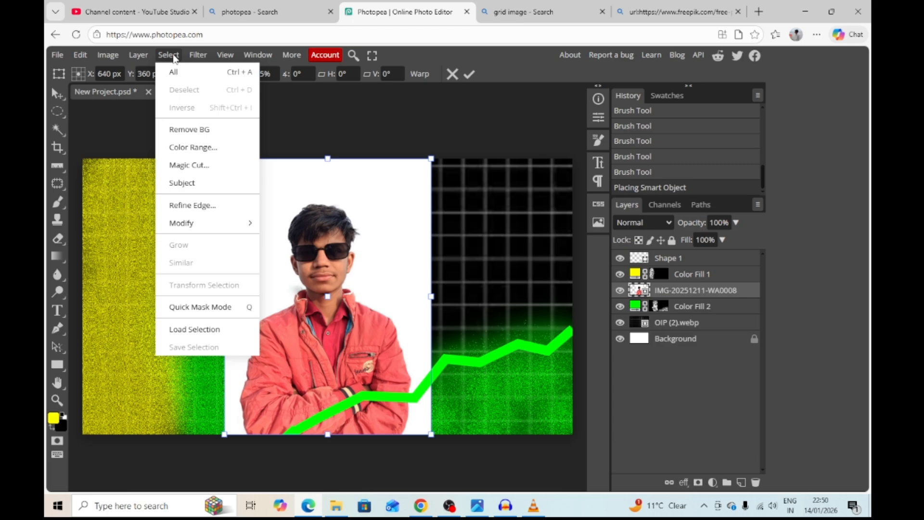
{"action": "left_click", "coordinate": [222, 165]}
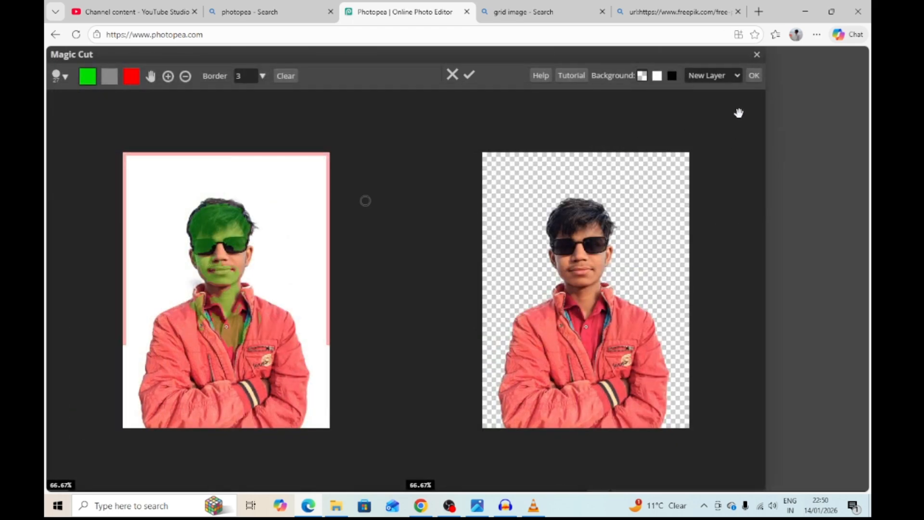
{"action": "left_click", "coordinate": [754, 76]}
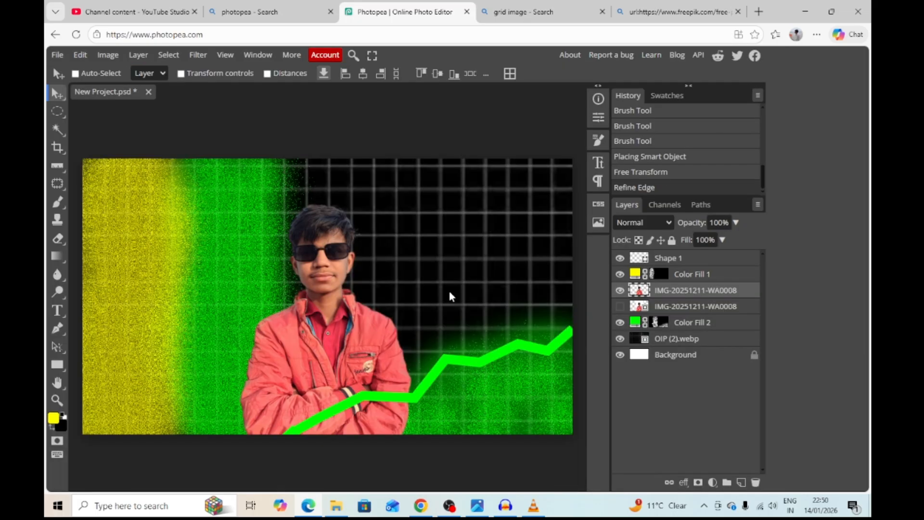
Move the cut-out person over the yellow and green strips and bring its layer to the top of the layer stack.
{"action": "left_click_drag", "start_coordinate": [364, 348], "coordinate": [248, 356]}
{"action": "left_click_drag", "start_coordinate": [246, 357], "coordinate": [223, 349]}
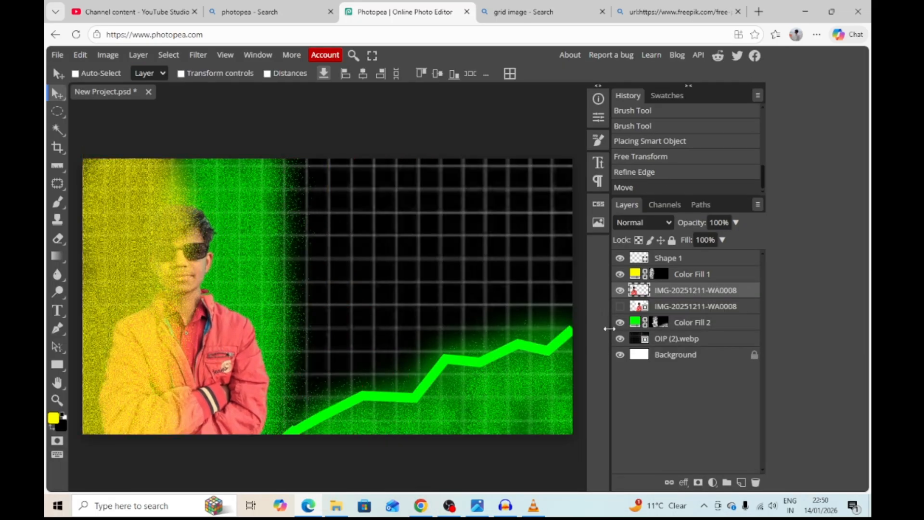
{"action": "left_click_drag", "start_coordinate": [658, 290], "coordinate": [660, 262]}
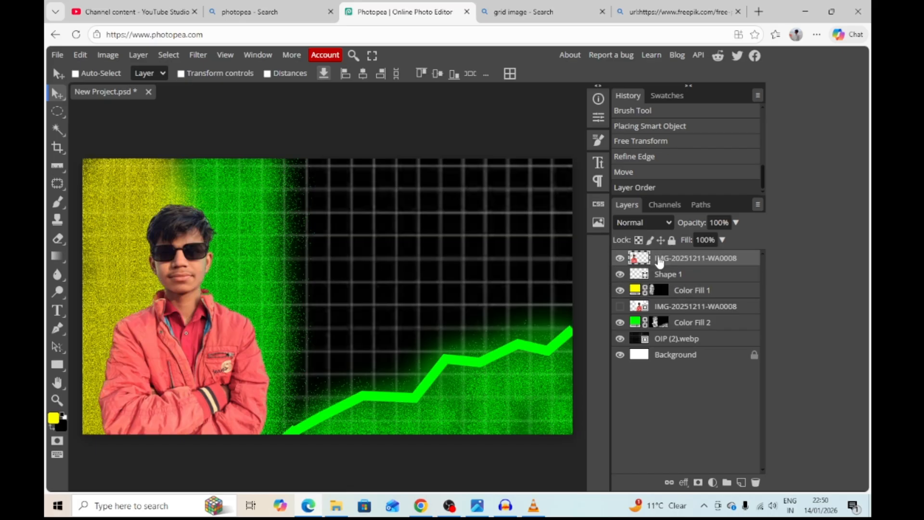
{"action": "left_click_drag", "start_coordinate": [245, 356], "coordinate": [243, 358]}
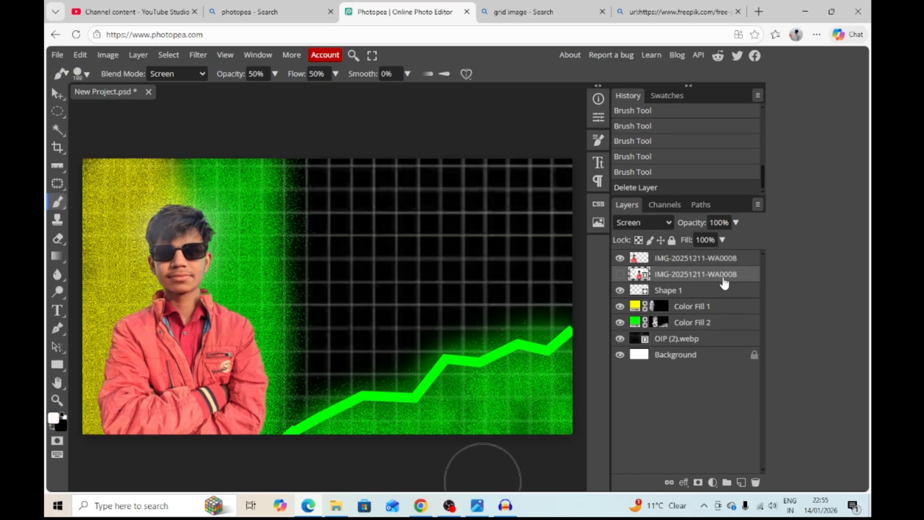
Add a white Color Fill layer directly beneath the cut-out person and invert its mask to black.
{"action": "left_click", "coordinate": [713, 484]}
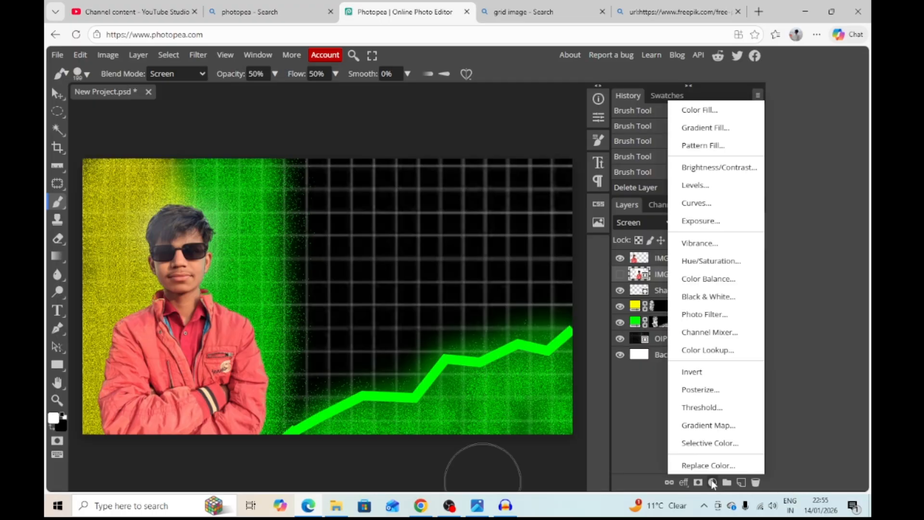
{"action": "left_click", "coordinate": [689, 121]}
{"action": "left_click", "coordinate": [380, 166]}
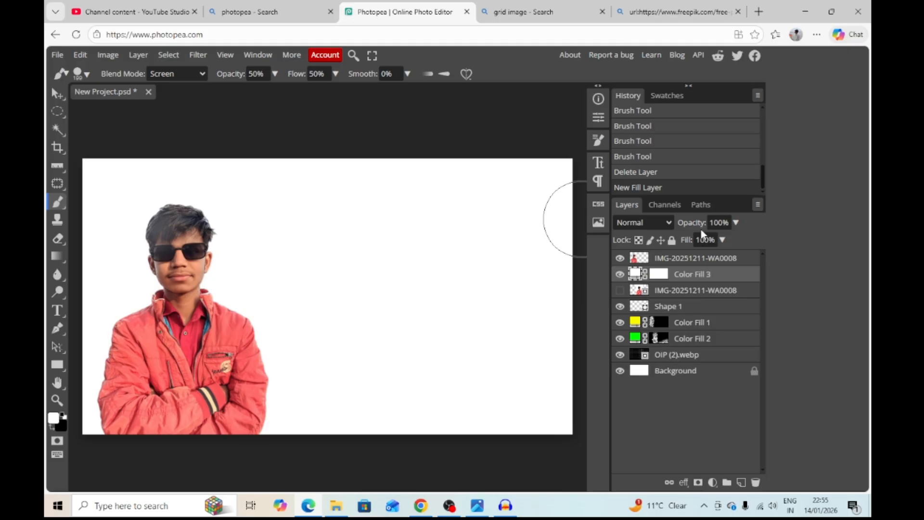
{"action": "left_click", "coordinate": [666, 275]}
{"action": "key", "text": "ctrl+i"}
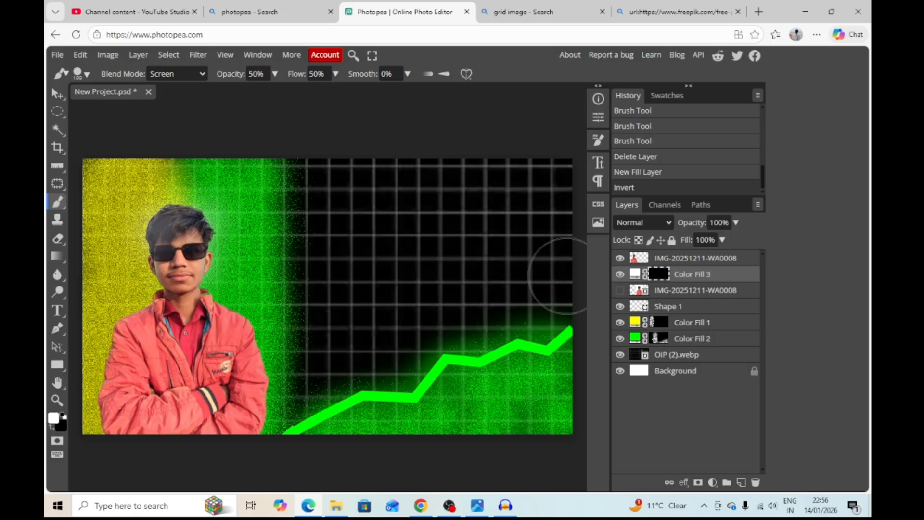
Paint a white glow around the person's head and shoulders on the Color Fill 3 mask with the 199 px, 100% hardness brush.
{"action": "left_click", "coordinate": [87, 73]}
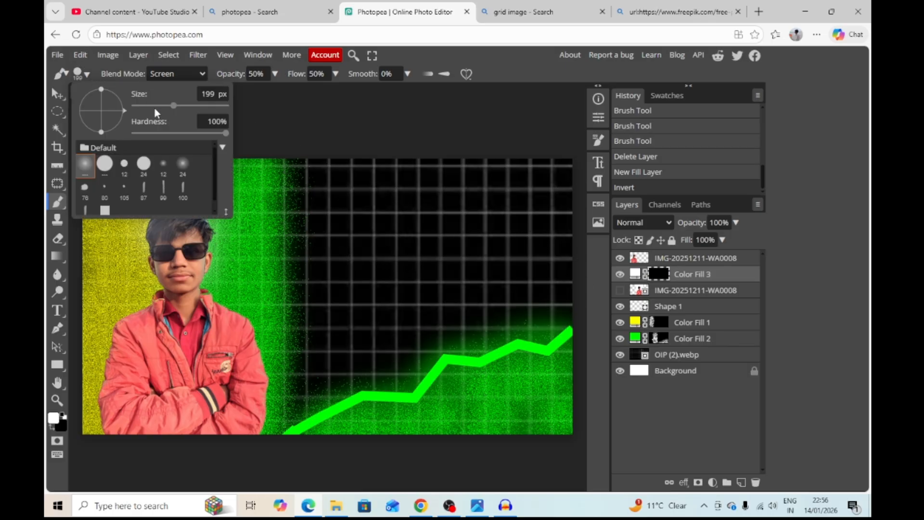
{"action": "left_click", "coordinate": [225, 133]}
{"action": "left_click", "coordinate": [239, 143]}
{"action": "left_click", "coordinate": [241, 135]}
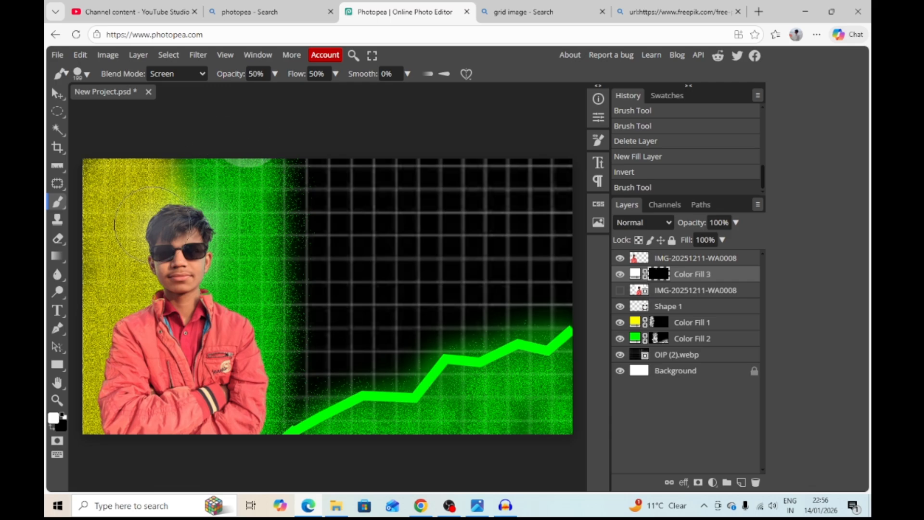
{"action": "left_click", "coordinate": [150, 214]}
{"action": "left_click", "coordinate": [134, 262]}
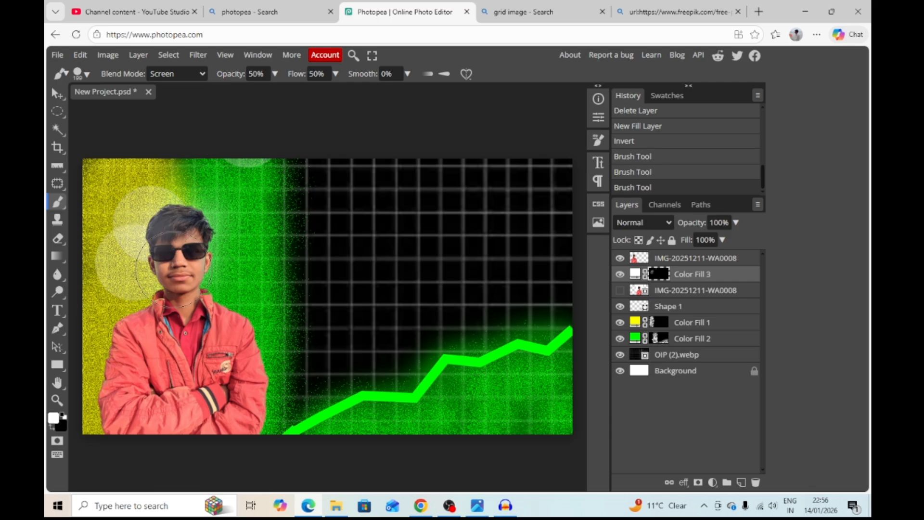
{"action": "left_click", "coordinate": [164, 264]}
{"action": "left_click", "coordinate": [199, 266]}
{"action": "left_click", "coordinate": [209, 234]}
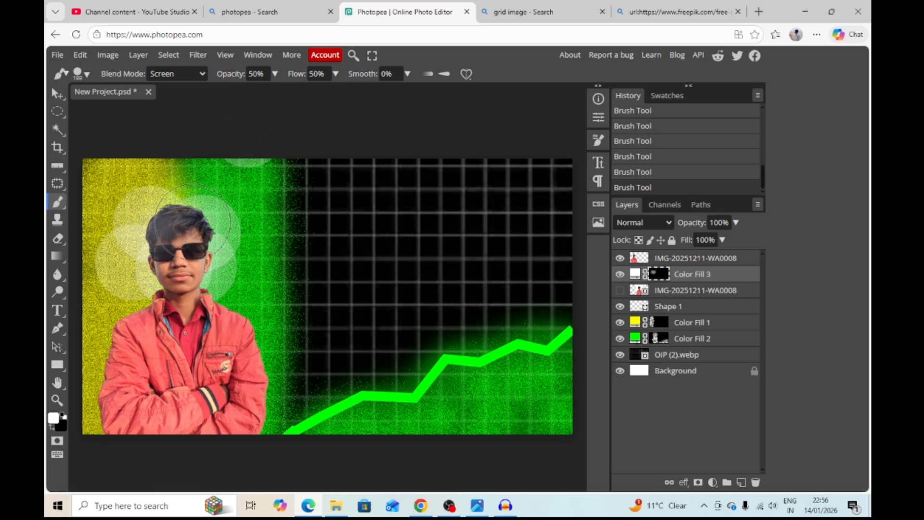
{"action": "left_click", "coordinate": [191, 218]}
{"action": "left_click", "coordinate": [176, 208]}
{"action": "left_click", "coordinate": [154, 216]}
{"action": "left_click", "coordinate": [140, 227]}
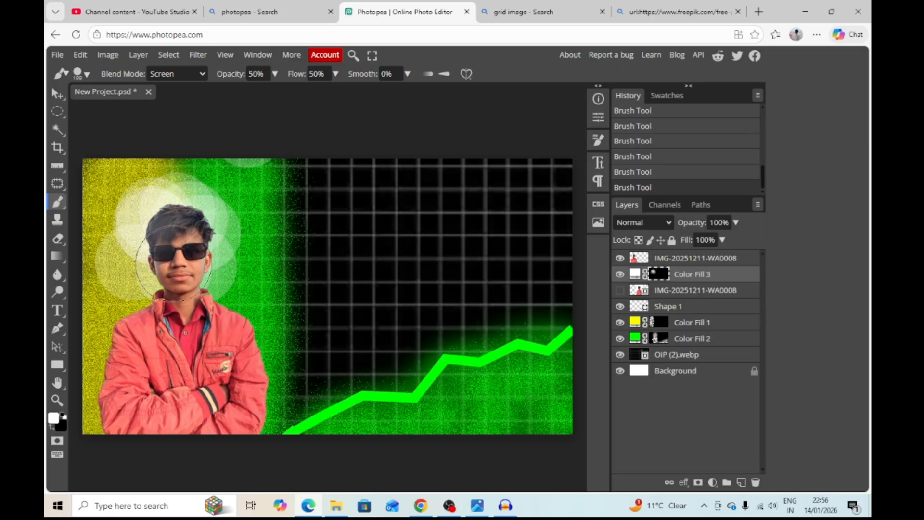
{"action": "left_click", "coordinate": [142, 273]}
{"action": "left_click", "coordinate": [215, 272]}
{"action": "left_click", "coordinate": [202, 234]}
{"action": "left_click", "coordinate": [204, 214]}
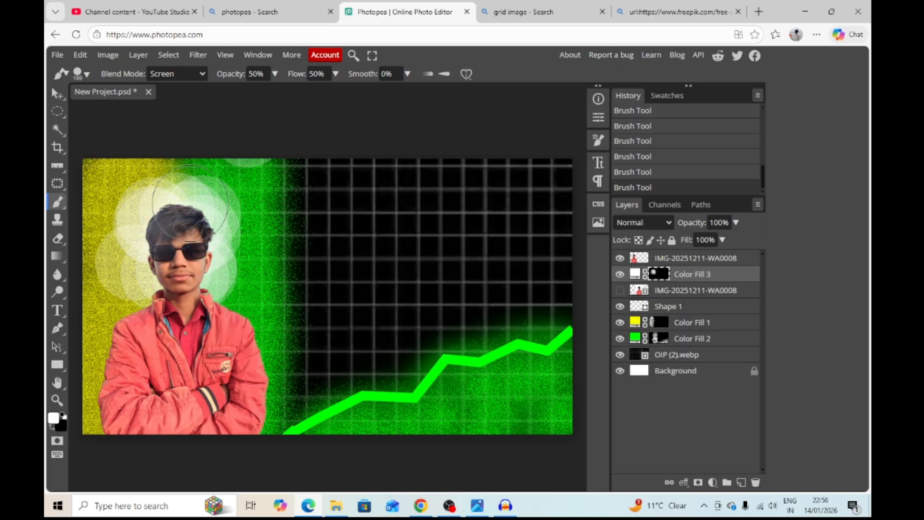
{"action": "left_click", "coordinate": [181, 197]}
{"action": "left_click", "coordinate": [142, 211]}
{"action": "left_click", "coordinate": [222, 243]}
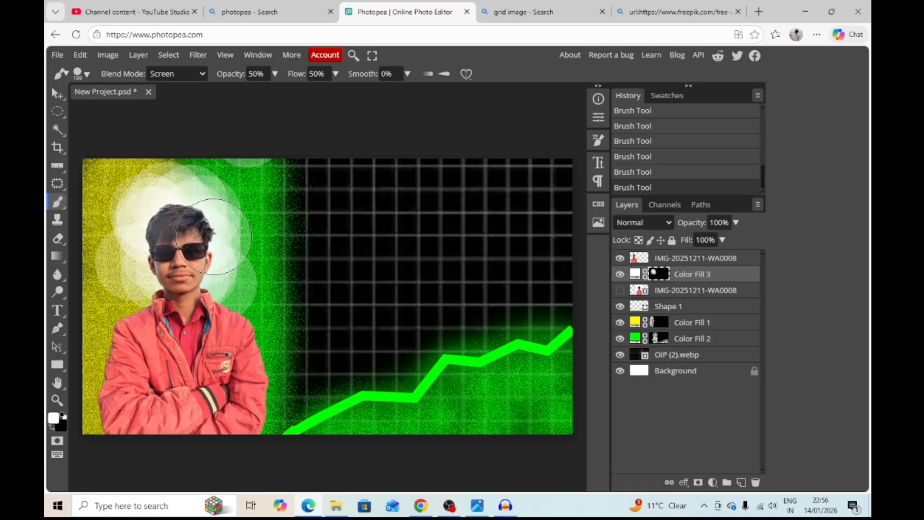
{"action": "left_click", "coordinate": [231, 230]}
{"action": "left_click", "coordinate": [237, 208]}
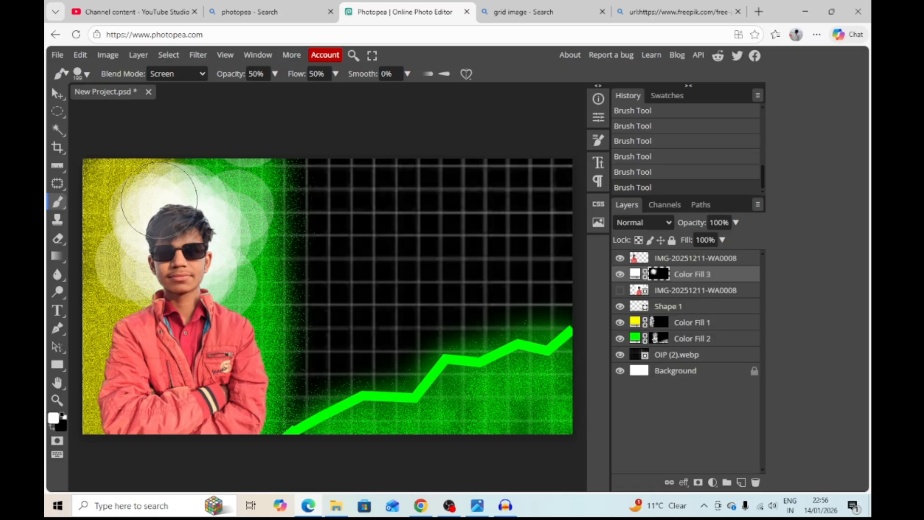
{"action": "left_click", "coordinate": [164, 197]}
{"action": "left_click", "coordinate": [144, 240]}
{"action": "left_click", "coordinate": [219, 271]}
{"action": "left_click", "coordinate": [234, 267]}
{"action": "left_click", "coordinate": [130, 293]}
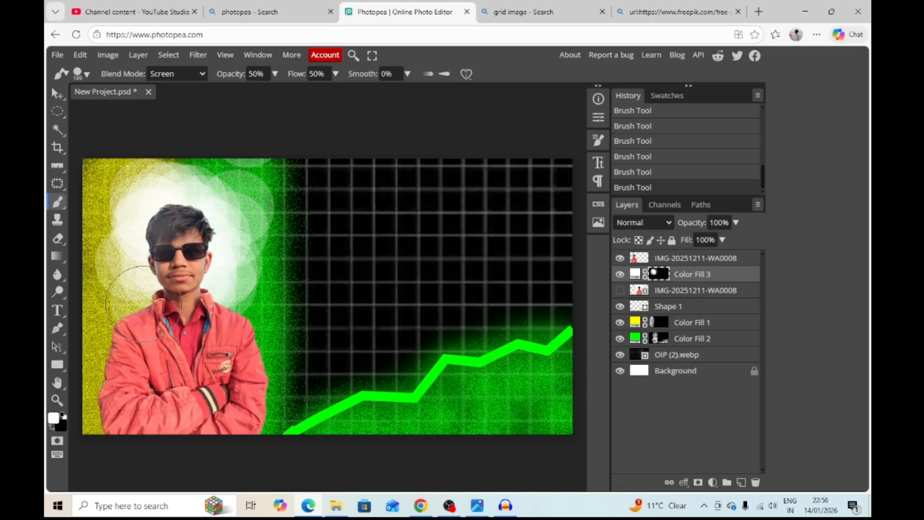
{"action": "left_click", "coordinate": [111, 260]}
{"action": "left_click", "coordinate": [109, 224]}
{"action": "left_click", "coordinate": [128, 187]}
{"action": "left_click", "coordinate": [178, 181]}
{"action": "left_click", "coordinate": [255, 176]}
{"action": "left_click", "coordinate": [260, 212]}
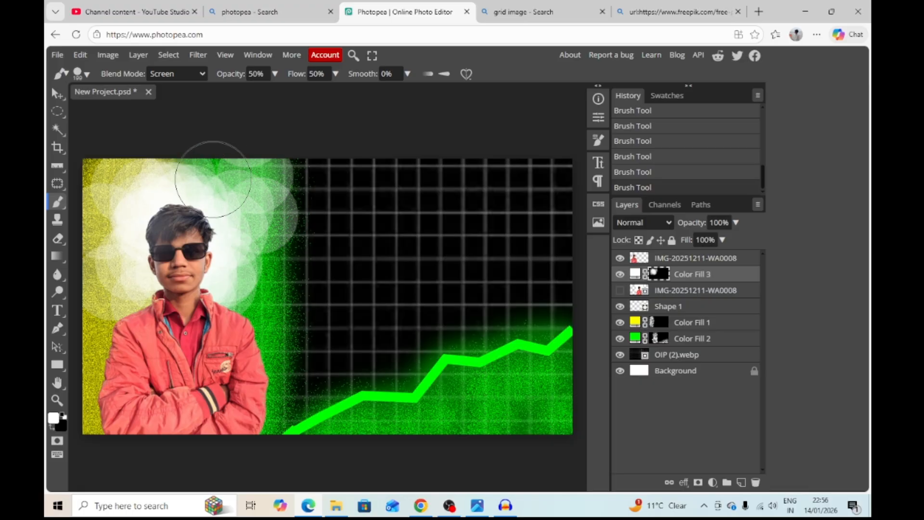
{"action": "left_click", "coordinate": [213, 179]}
{"action": "left_click", "coordinate": [163, 185]}
{"action": "left_click", "coordinate": [135, 177]}
{"action": "left_click", "coordinate": [108, 174]}
{"action": "left_click", "coordinate": [170, 225]}
{"action": "left_click", "coordinate": [237, 271]}
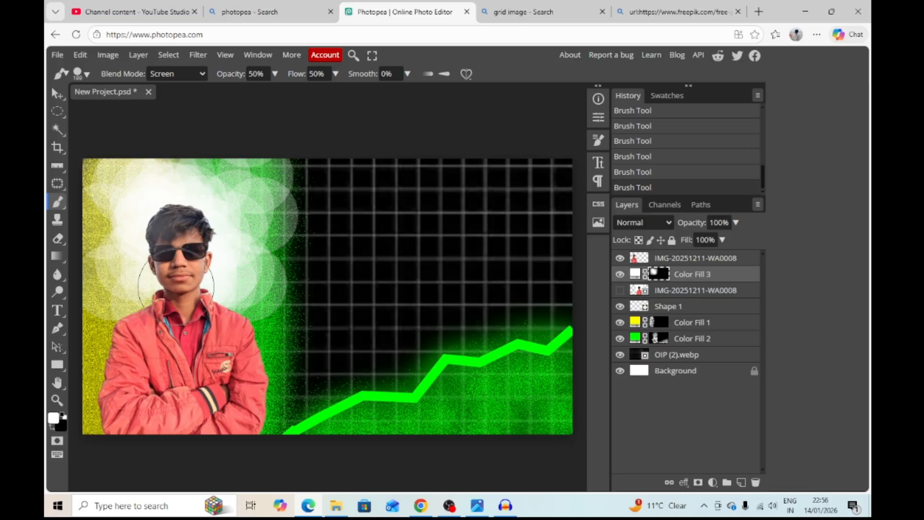
{"action": "left_click", "coordinate": [117, 296]}
{"action": "left_click", "coordinate": [202, 207]}
{"action": "left_click", "coordinate": [207, 213]}
{"action": "left_click", "coordinate": [243, 231]}
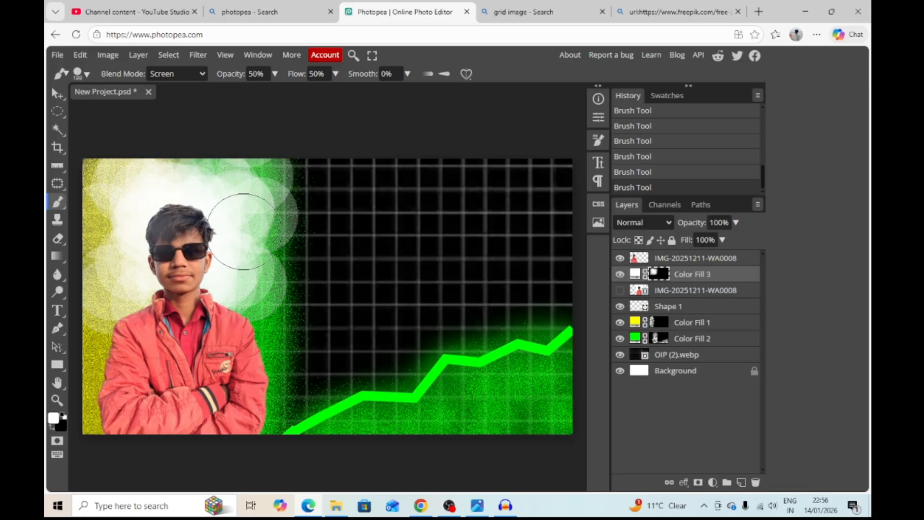
{"action": "left_click", "coordinate": [253, 231]}
{"action": "left_click", "coordinate": [116, 289]}
{"action": "left_click", "coordinate": [106, 231]}
{"action": "left_click", "coordinate": [107, 230]}
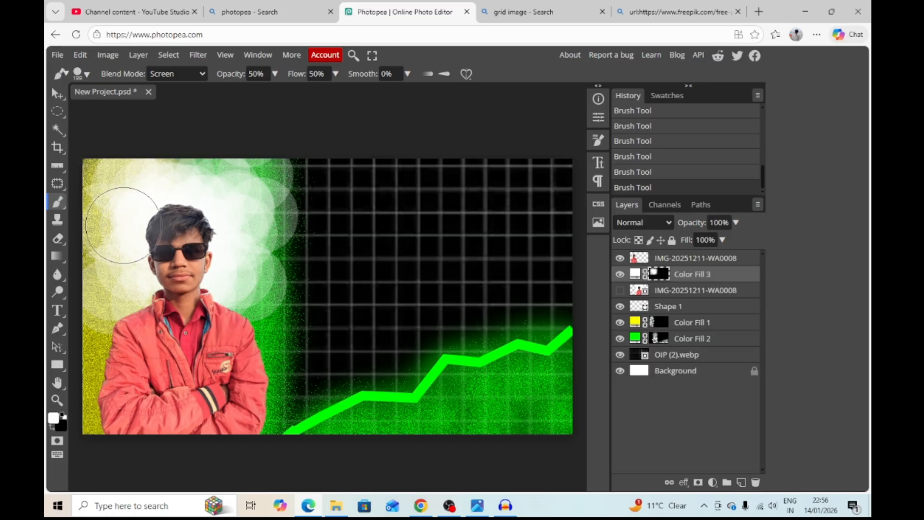
{"action": "left_click", "coordinate": [122, 215]}
{"action": "left_click", "coordinate": [186, 186]}
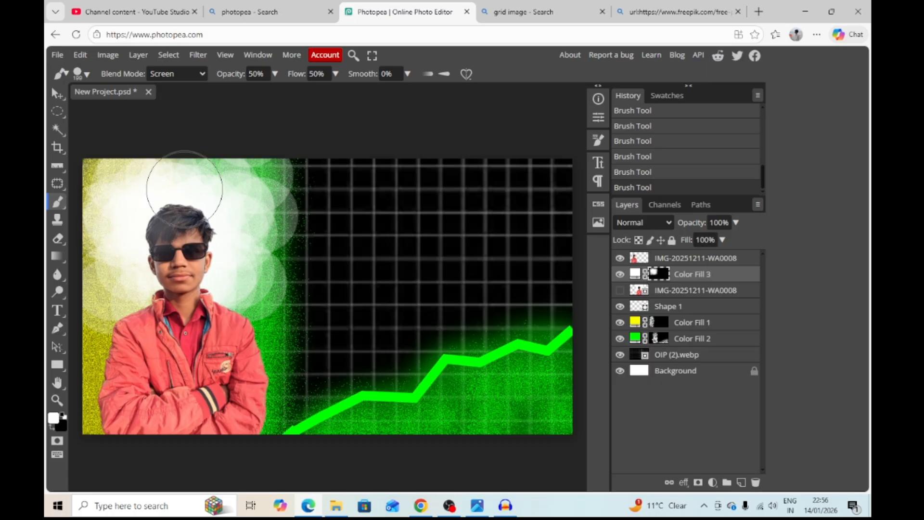
{"action": "left_click", "coordinate": [236, 227]}
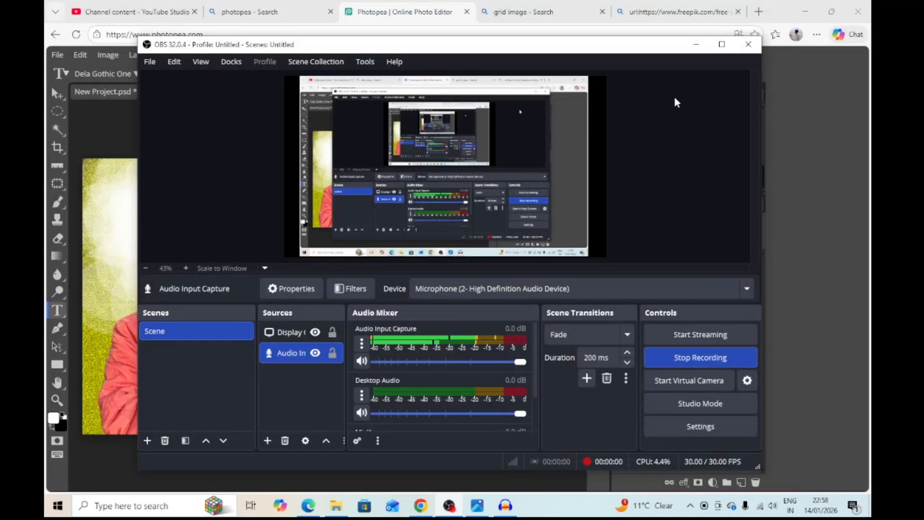
Add the white text "HOW TO CREATE" in Dela Gothic One over the upper black grid and bring its layer to the top.
{"action": "left_click", "coordinate": [696, 45]}
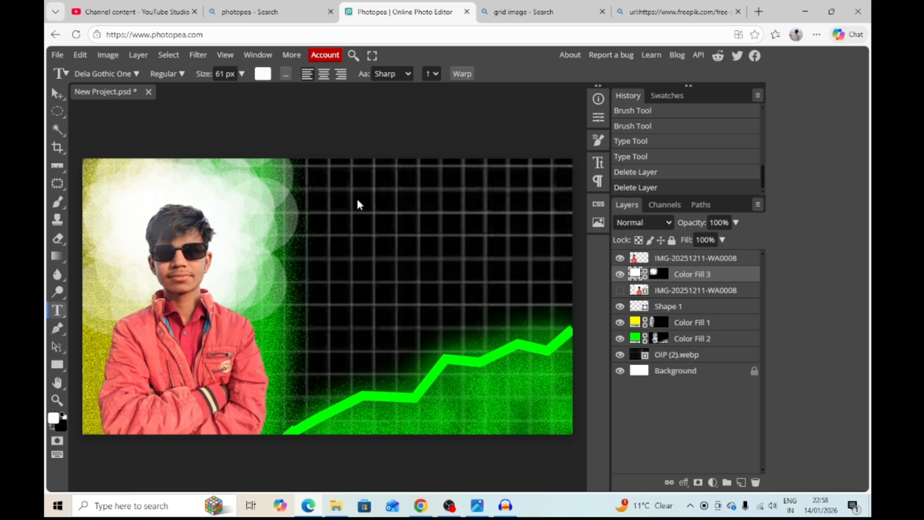
{"action": "left_click_drag", "start_coordinate": [351, 182], "coordinate": [557, 218]}
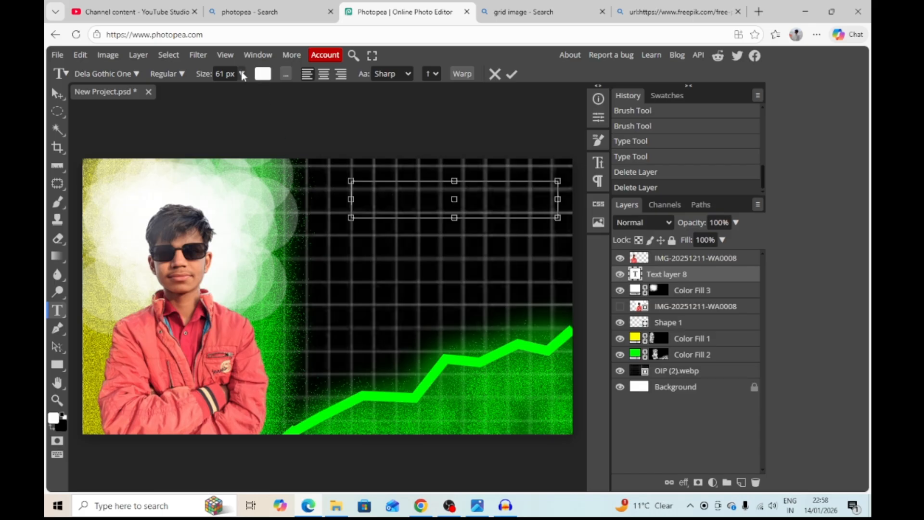
{"action": "left_click", "coordinate": [136, 75]}
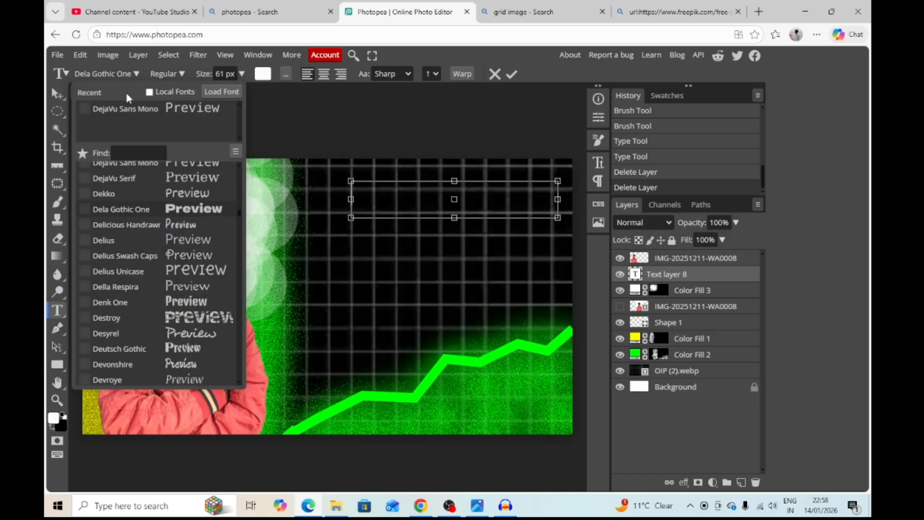
{"action": "left_click", "coordinate": [188, 208]}
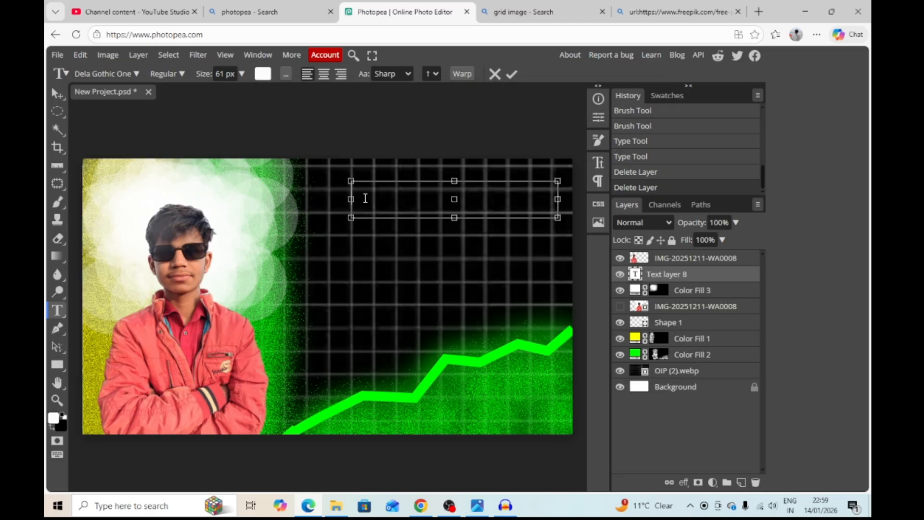
{"action": "type", "text": "HO"}
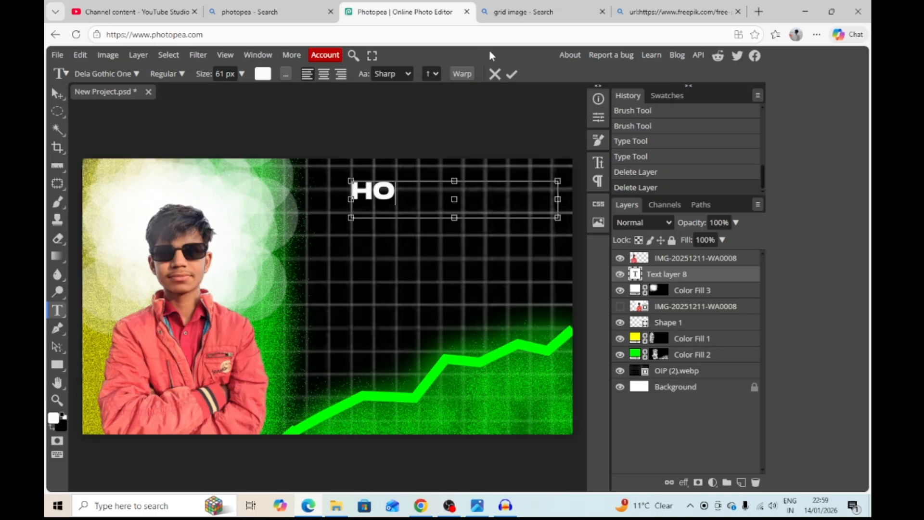
{"action": "type", "text": "W TO"}
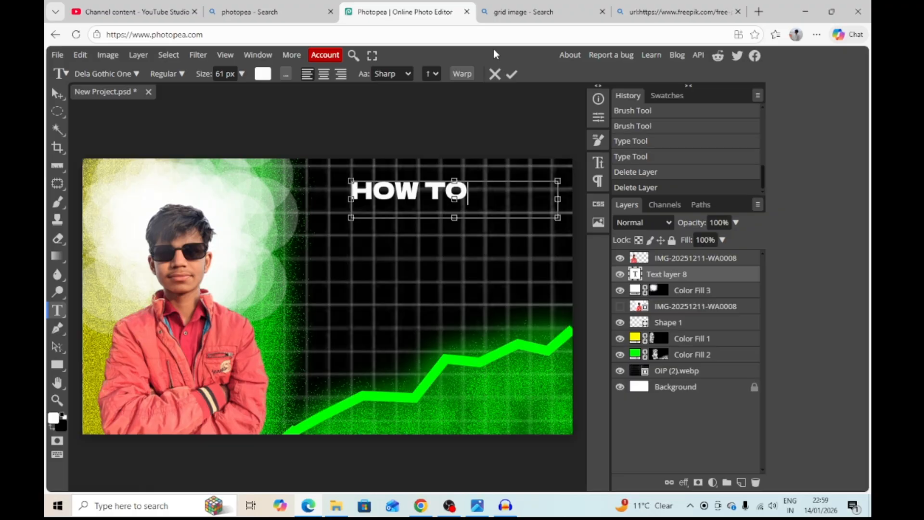
{"action": "type", "text": " CREAT"}
{"action": "left_click_drag", "start_coordinate": [557, 198], "coordinate": [609, 199]}
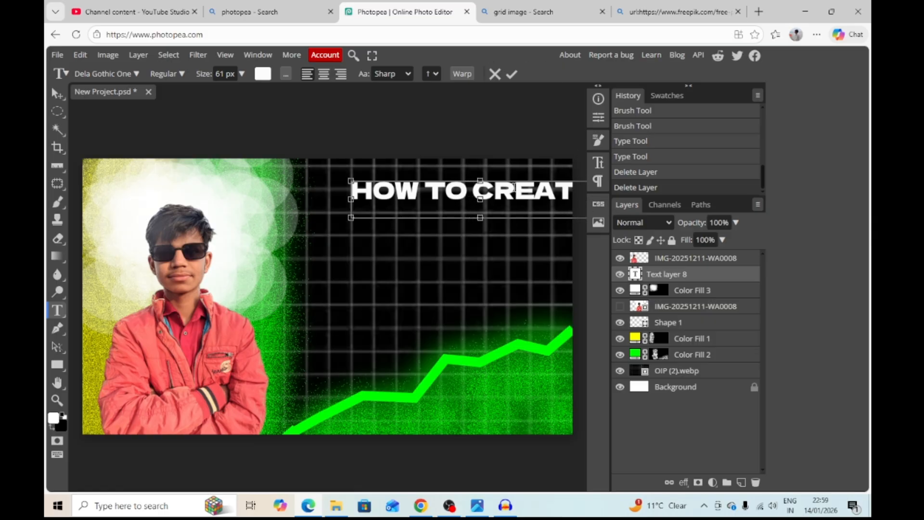
{"action": "type", "text": "E"}
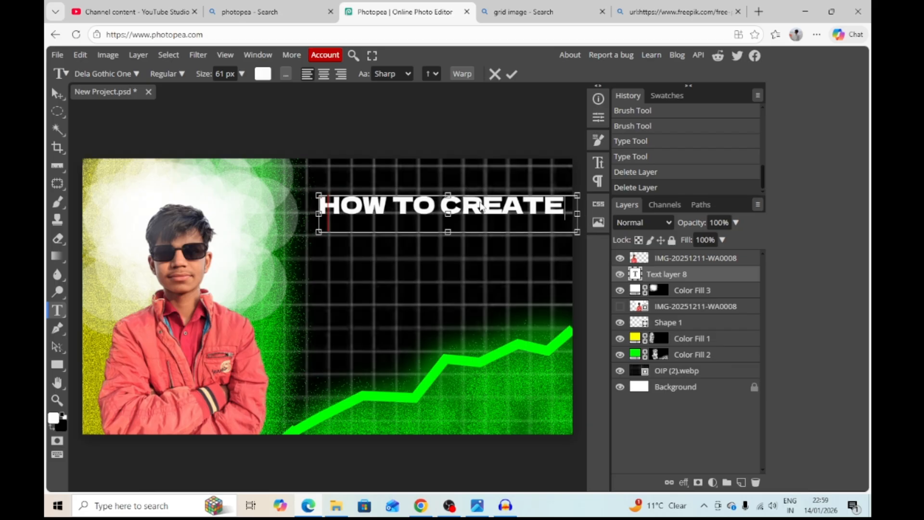
{"action": "key", "text": "ctrl+shift+bracketright"}
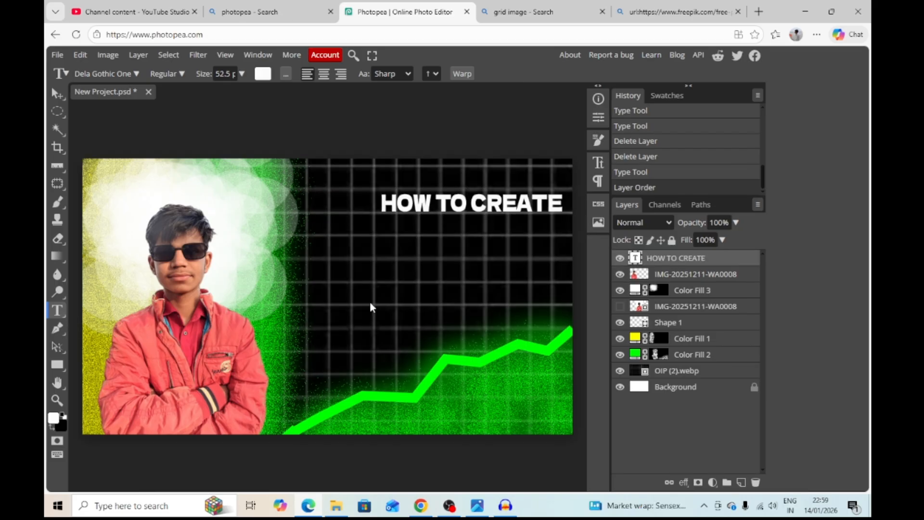
Add a separate text layer reading "GLOWING" below the "HOW TO CREATE" heading.
{"action": "left_click_drag", "start_coordinate": [361, 235], "coordinate": [563, 279]}
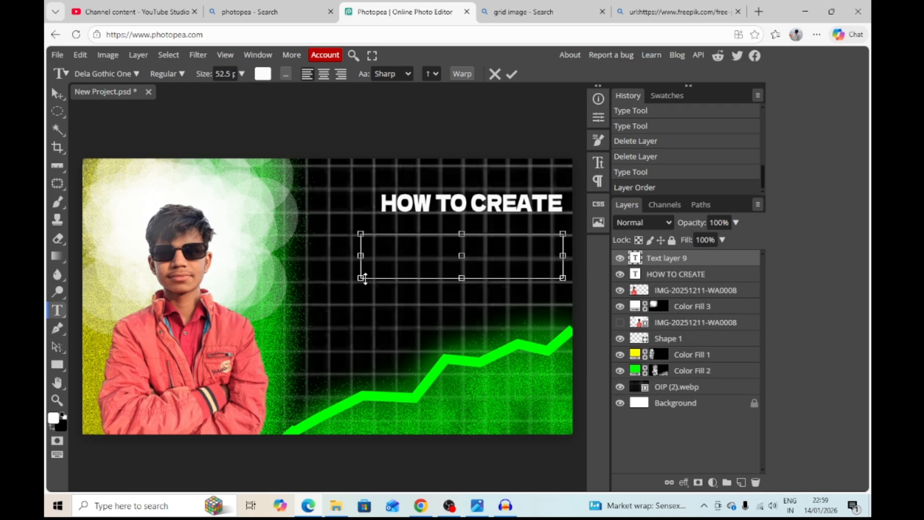
{"action": "left_click_drag", "start_coordinate": [365, 278], "coordinate": [330, 296]}
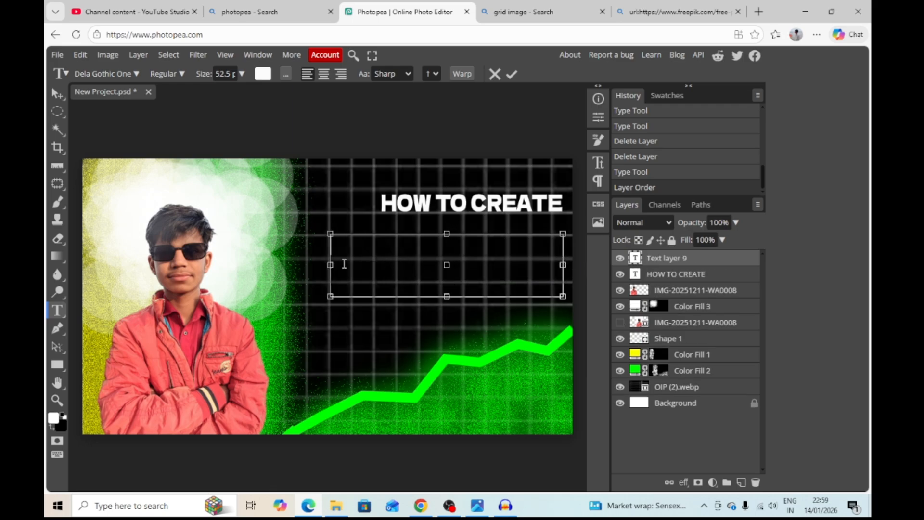
{"action": "type", "text": "GO"}
{"action": "key", "text": "BackSpace"}
{"action": "type", "text": "L"}
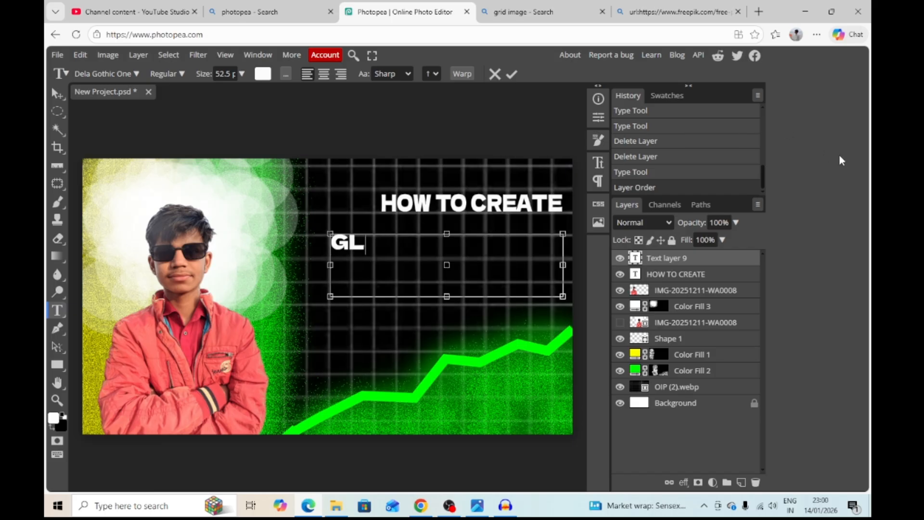
{"action": "type", "text": "OWING"}
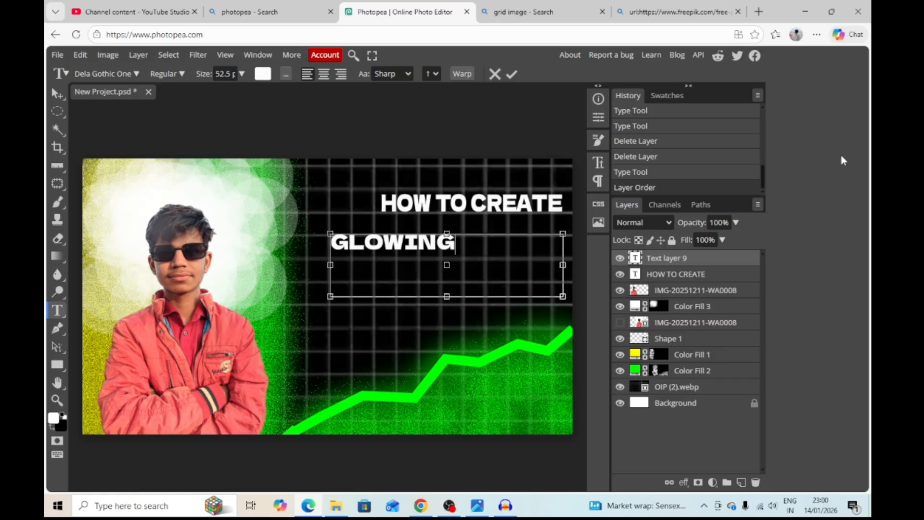
Enlarge the "GLOWING" text to about 80 px and position it beneath the heading.
{"action": "left_click_drag", "start_coordinate": [521, 275], "coordinate": [563, 272]}
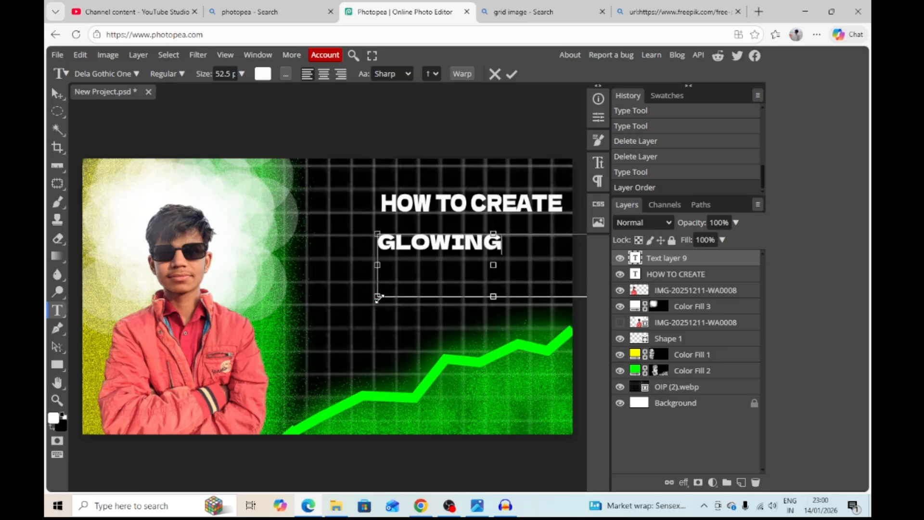
{"action": "left_click_drag", "start_coordinate": [377, 296], "coordinate": [319, 353]}
{"action": "left_click_drag", "start_coordinate": [417, 285], "coordinate": [483, 283]}
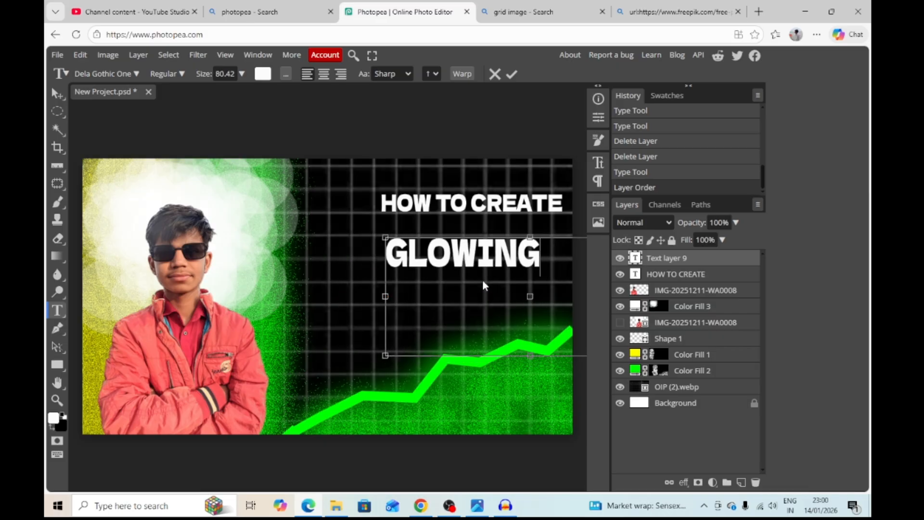
Recolor the whole word "GLOWING" to bright yellow.
{"action": "left_click", "coordinate": [262, 75]}
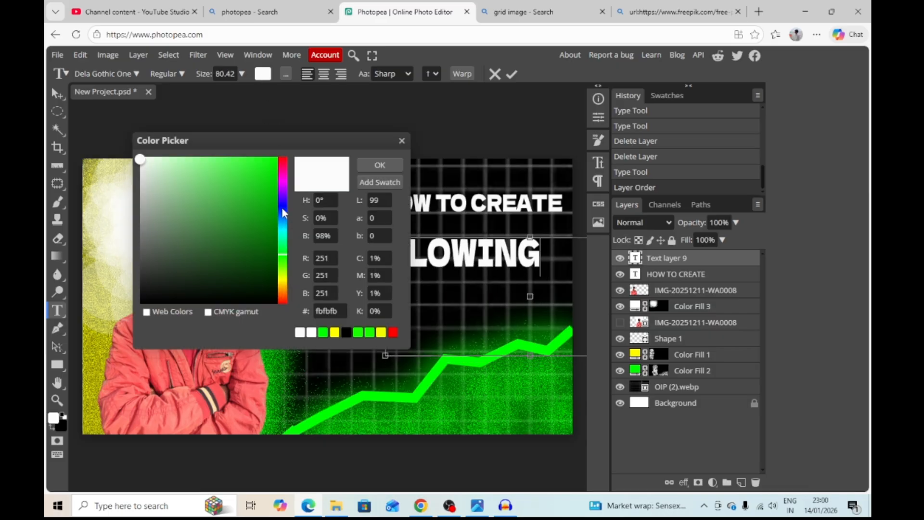
{"action": "left_click", "coordinate": [283, 283]}
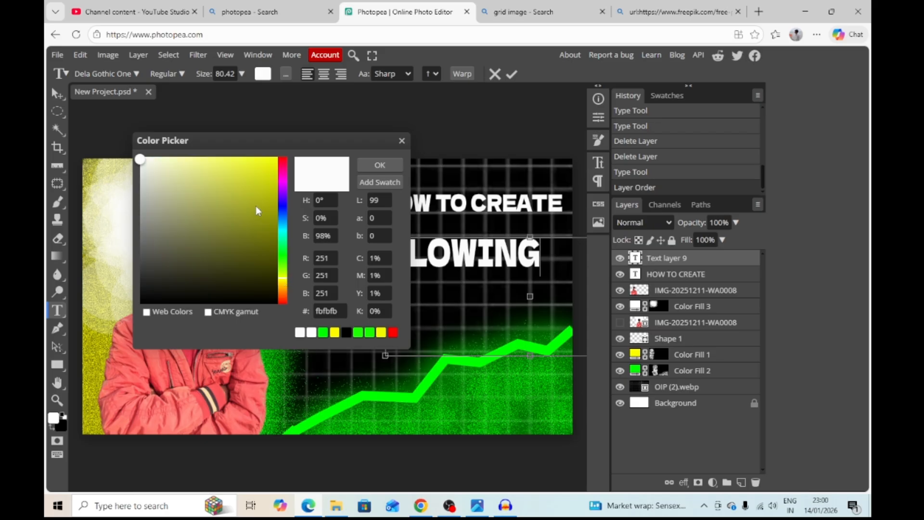
{"action": "left_click", "coordinate": [264, 216]}
{"action": "left_click", "coordinate": [368, 166]}
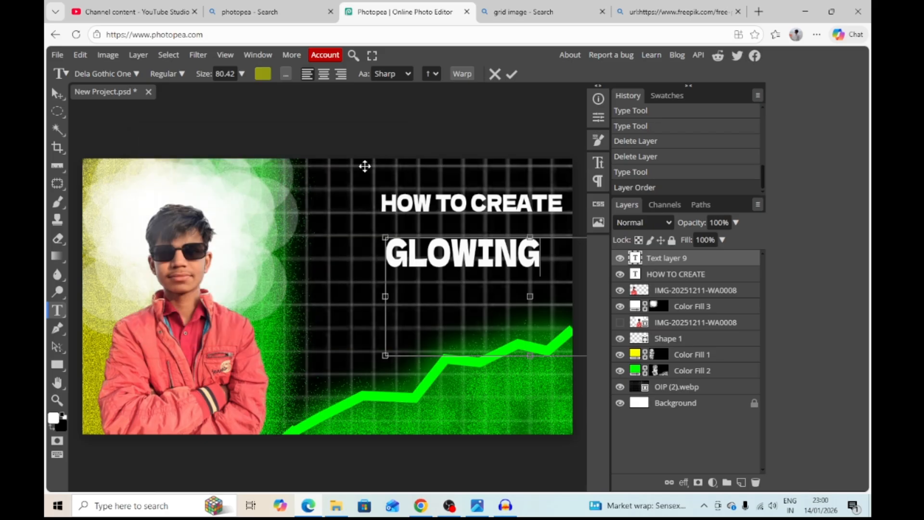
{"action": "double_click", "coordinate": [486, 268]}
{"action": "left_click", "coordinate": [263, 74]}
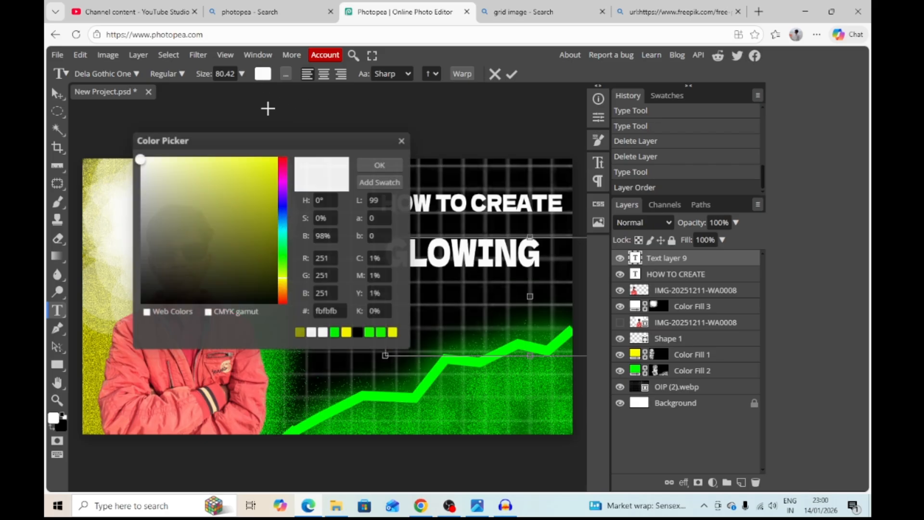
{"action": "left_click", "coordinate": [259, 174]}
{"action": "left_click", "coordinate": [363, 170]}
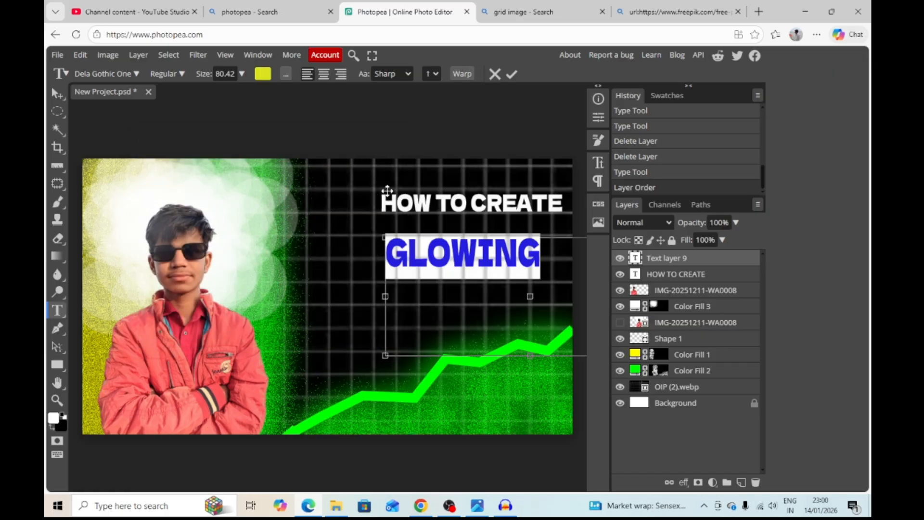
Add Bevel and Emboss and Drop Shadow effects to the "GLOWING" text layer.
{"action": "left_click", "coordinate": [708, 265]}
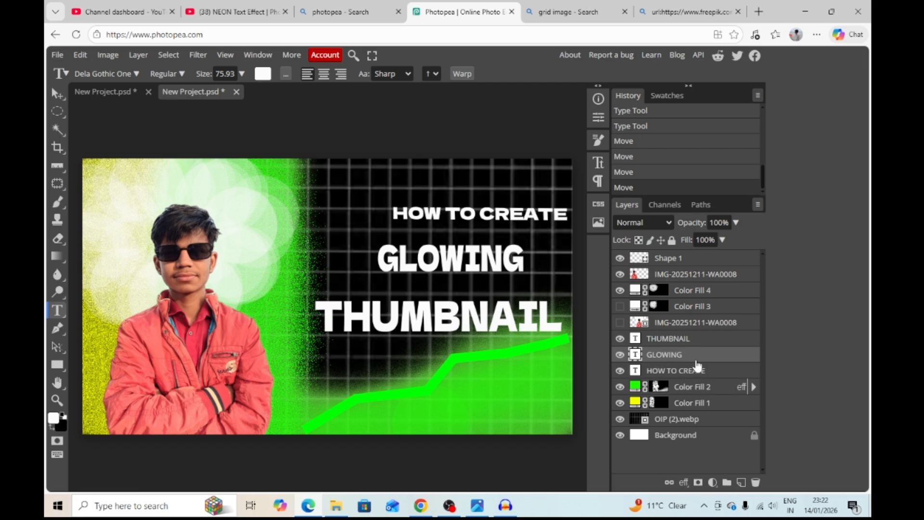
{"action": "double_click", "coordinate": [713, 358]}
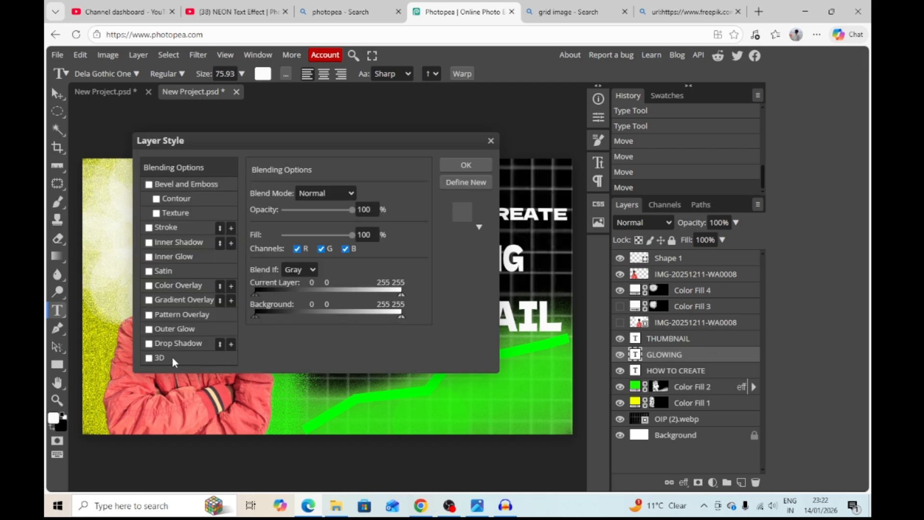
{"action": "left_click", "coordinate": [150, 185]}
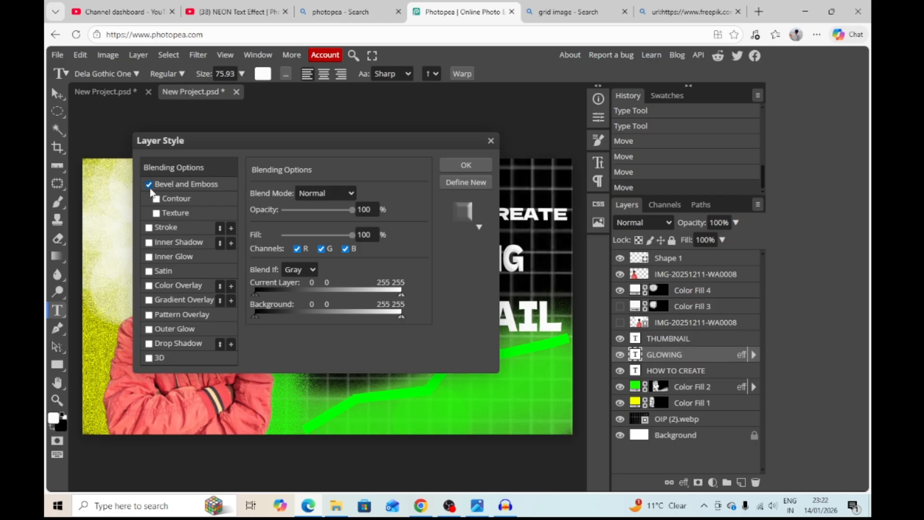
{"action": "left_click", "coordinate": [174, 187]}
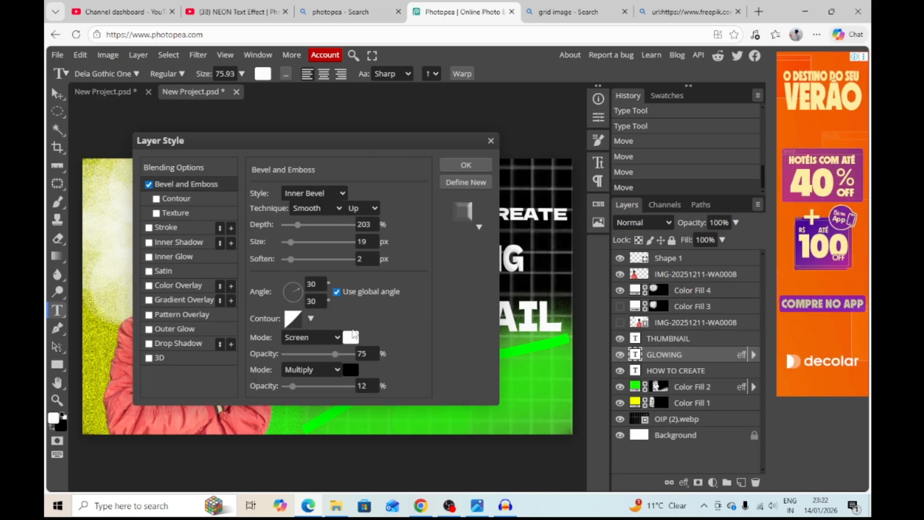
{"action": "left_click", "coordinate": [170, 345]}
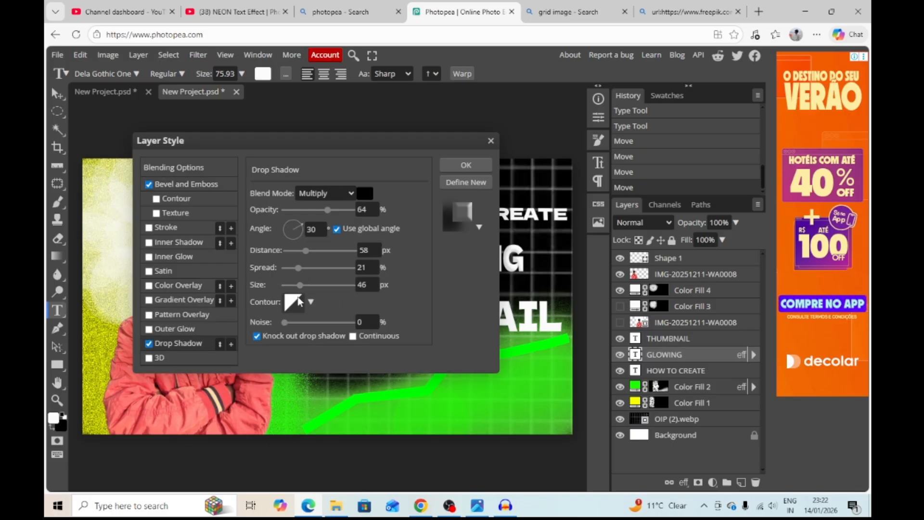
{"action": "left_click", "coordinate": [303, 307]}
{"action": "left_click", "coordinate": [394, 254]}
Give the "GLOWING" text a yellow (#f6ff00) outer glow with the Precise technique and 95% spread.
{"action": "left_click", "coordinate": [161, 330]}
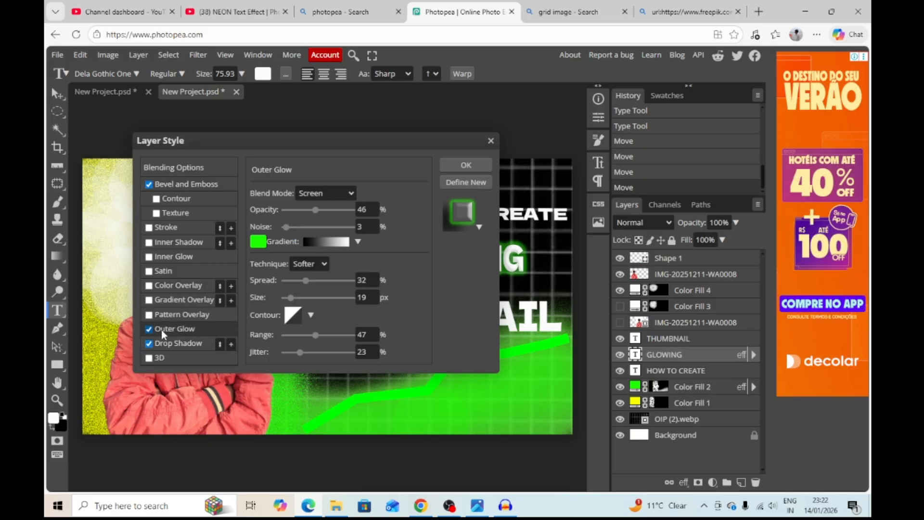
{"action": "left_click", "coordinate": [258, 242]}
{"action": "left_click", "coordinate": [372, 366]}
{"action": "left_click", "coordinate": [409, 418]}
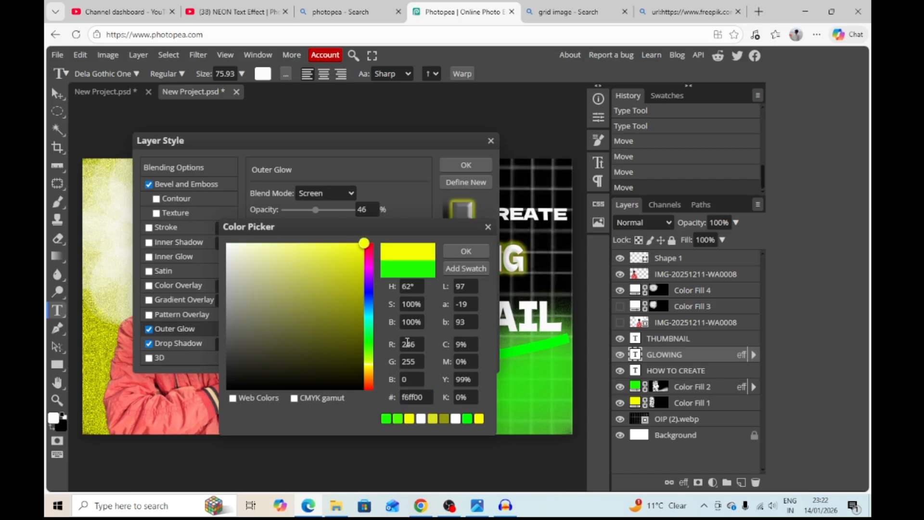
{"action": "left_click", "coordinate": [456, 254]}
{"action": "left_click_drag", "start_coordinate": [305, 283], "coordinate": [350, 287]}
{"action": "left_click", "coordinate": [310, 264]}
{"action": "left_click", "coordinate": [310, 288]}
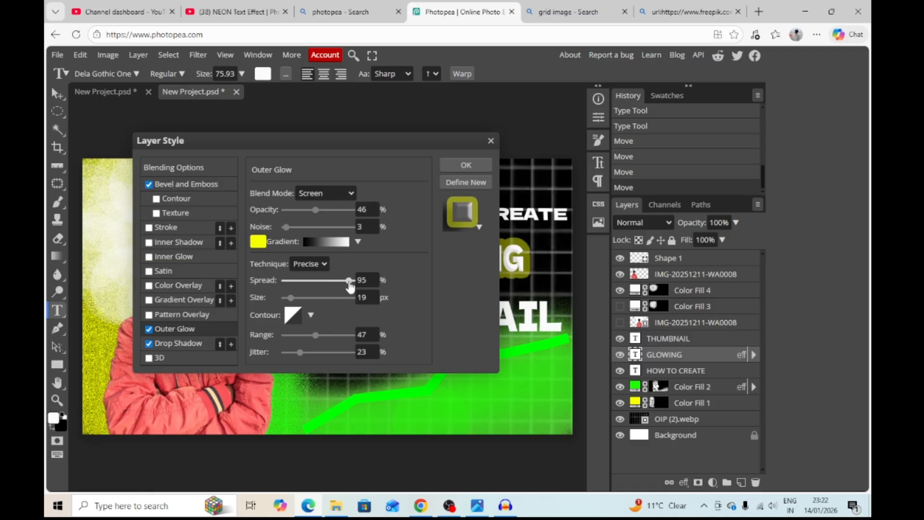
{"action": "left_click", "coordinate": [466, 164]}
Add Outer Glow, Bevel and Emboss, and Drop Shadow effects to the "THUMBNAIL" text layer.
{"action": "left_click", "coordinate": [674, 339]}
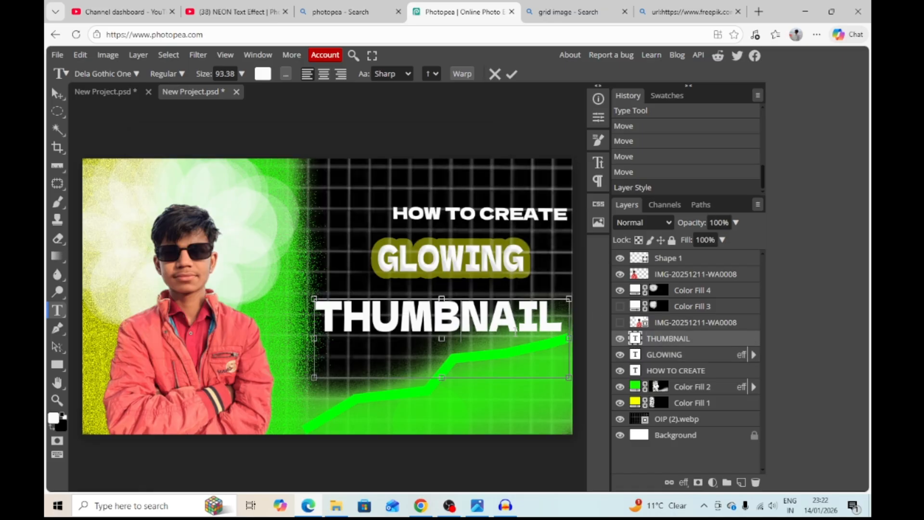
{"action": "double_click", "coordinate": [678, 340]}
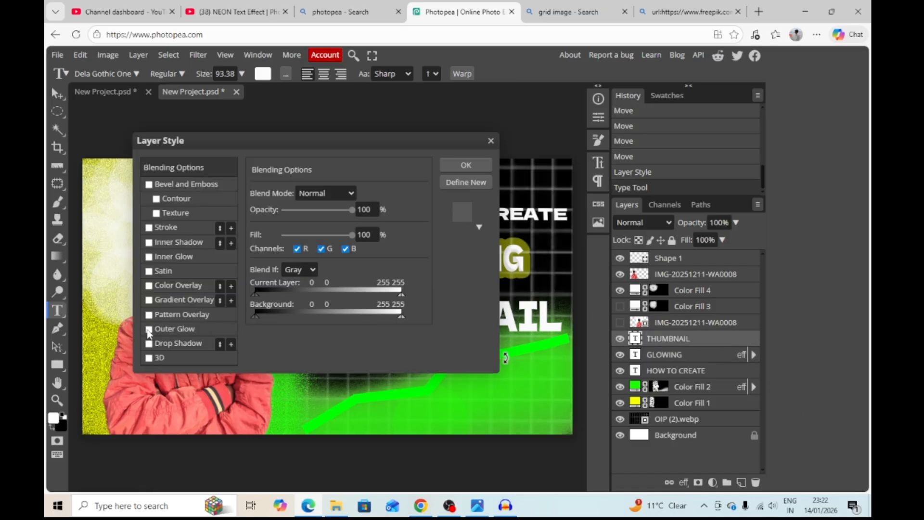
{"action": "left_click", "coordinate": [168, 330]}
{"action": "left_click", "coordinate": [183, 186]}
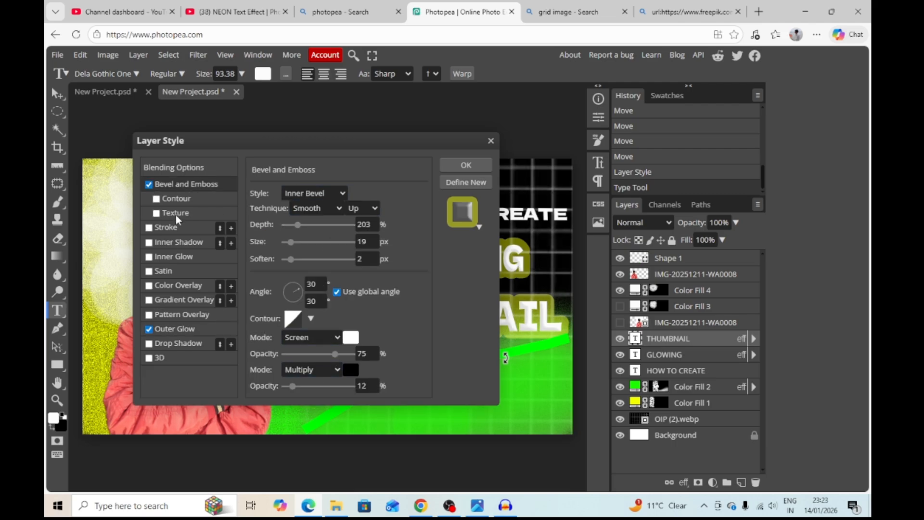
{"action": "left_click", "coordinate": [154, 342]}
Set the "THUMBNAIL" outer glow to 60% opacity, 5% noise and green #00ff0c.
{"action": "left_click", "coordinate": [177, 331]}
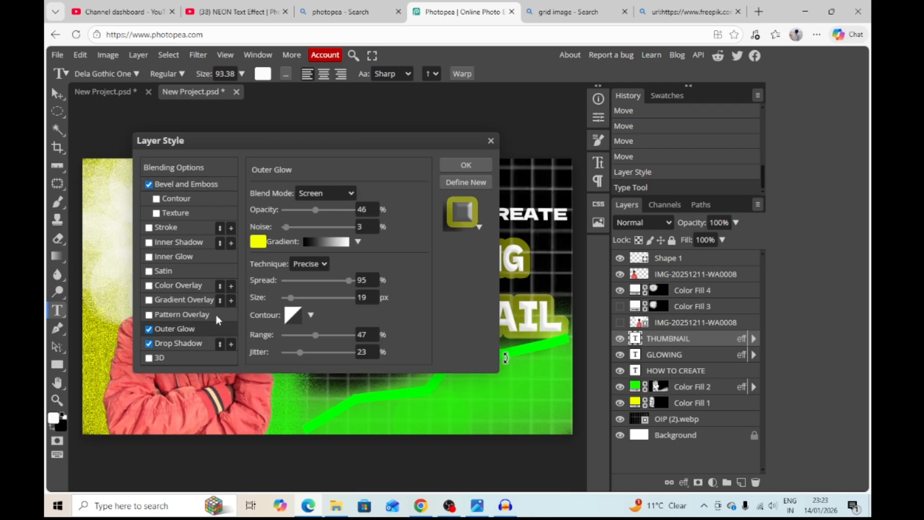
{"action": "left_click_drag", "start_coordinate": [287, 227], "coordinate": [325, 214]}
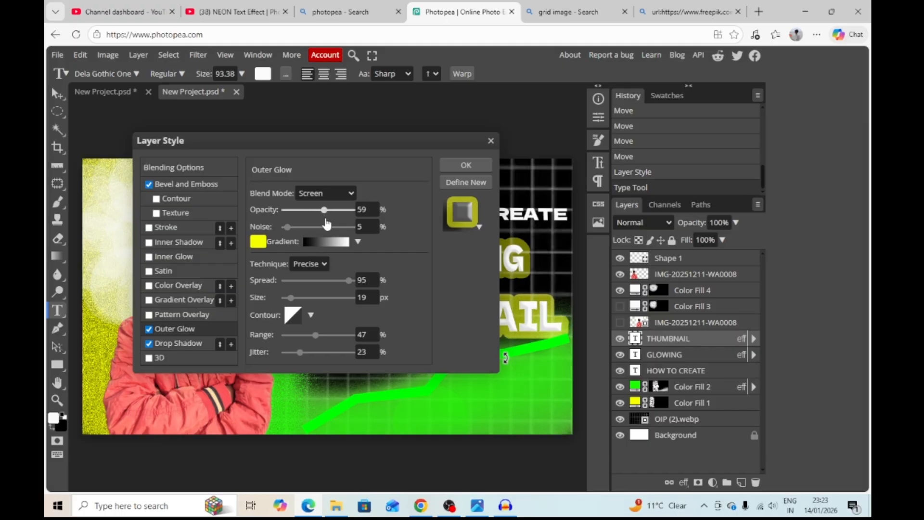
{"action": "left_click", "coordinate": [258, 242]}
{"action": "left_click_drag", "start_coordinate": [392, 286], "coordinate": [456, 280]}
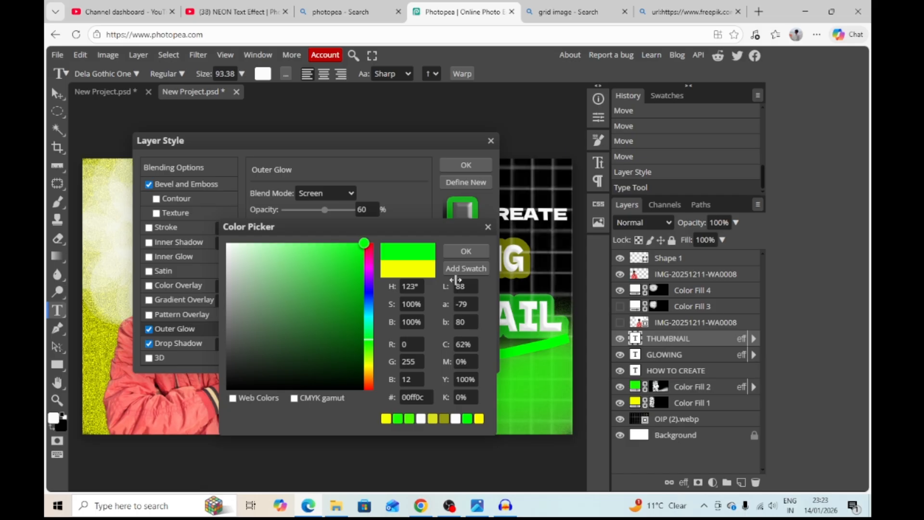
{"action": "left_click", "coordinate": [472, 250]}
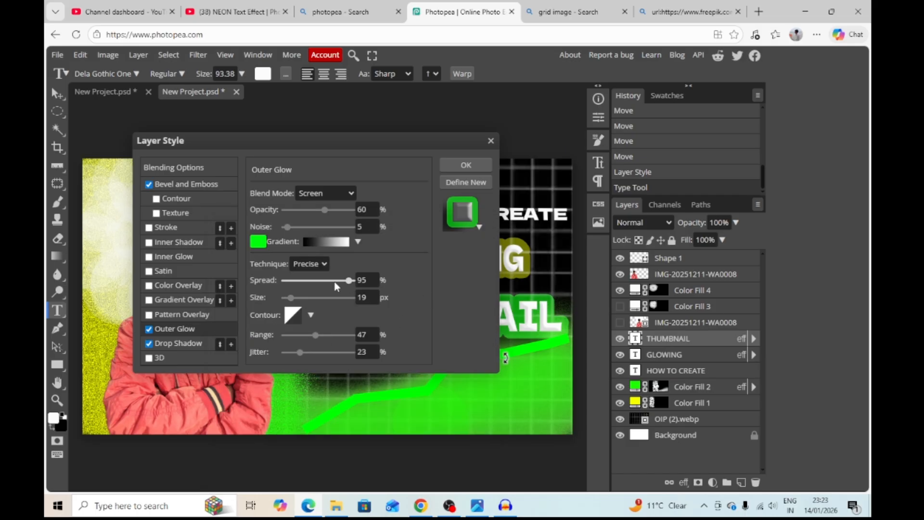
Set the "THUMBNAIL" outer glow to 52% spread and 83% range, increase its jitter, and apply the layer style.
{"action": "left_click", "coordinate": [320, 281]}
{"action": "left_click", "coordinate": [320, 334]}
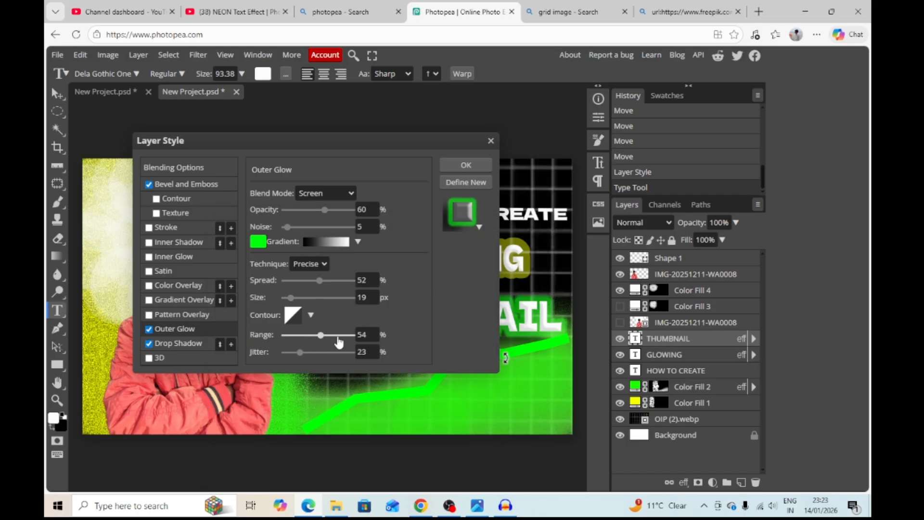
{"action": "left_click", "coordinate": [342, 336]}
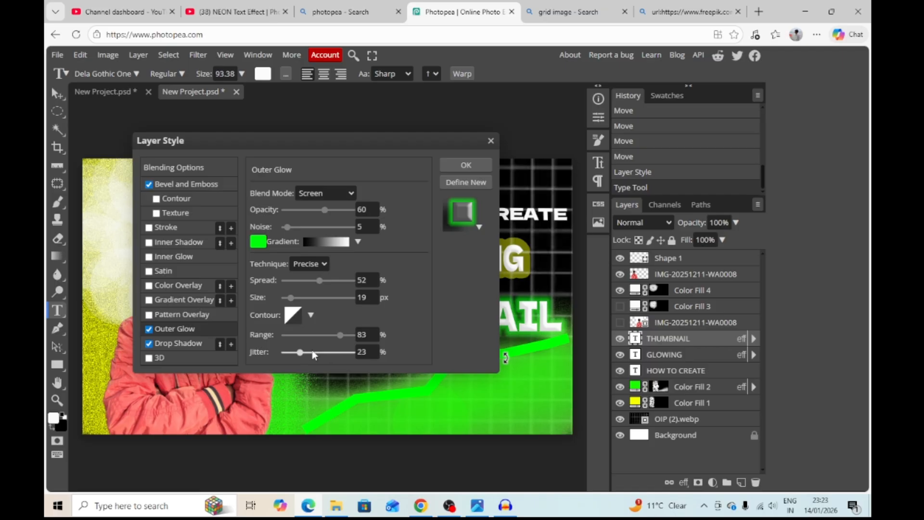
{"action": "left_click_drag", "start_coordinate": [300, 356], "coordinate": [336, 359]}
{"action": "left_click", "coordinate": [466, 165]}
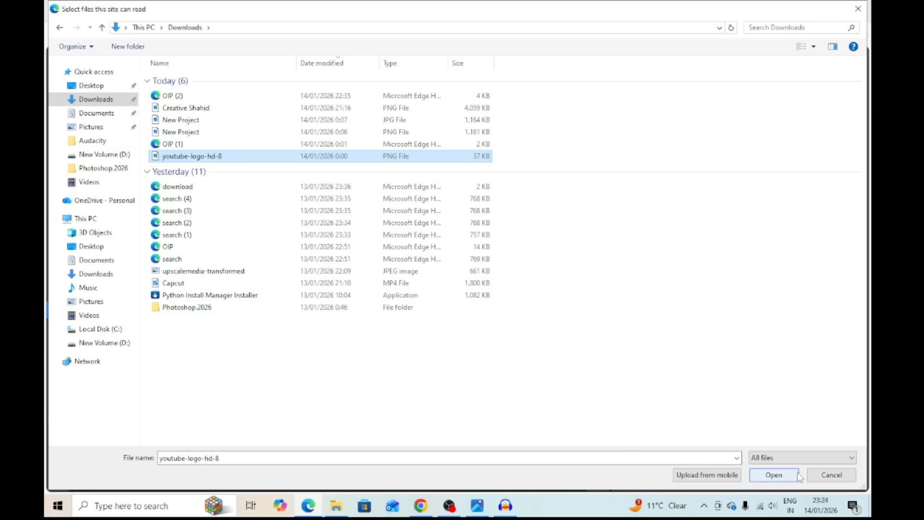
Place the youtube-logo-hd-8 image in the design and move its layer above the person cut-out.
{"action": "left_click", "coordinate": [772, 472]}
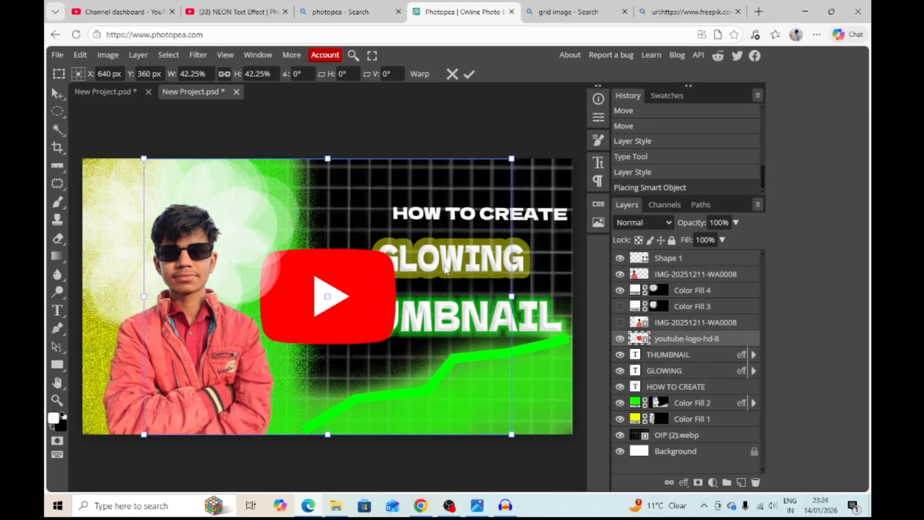
{"action": "left_click_drag", "start_coordinate": [333, 304], "coordinate": [317, 344]}
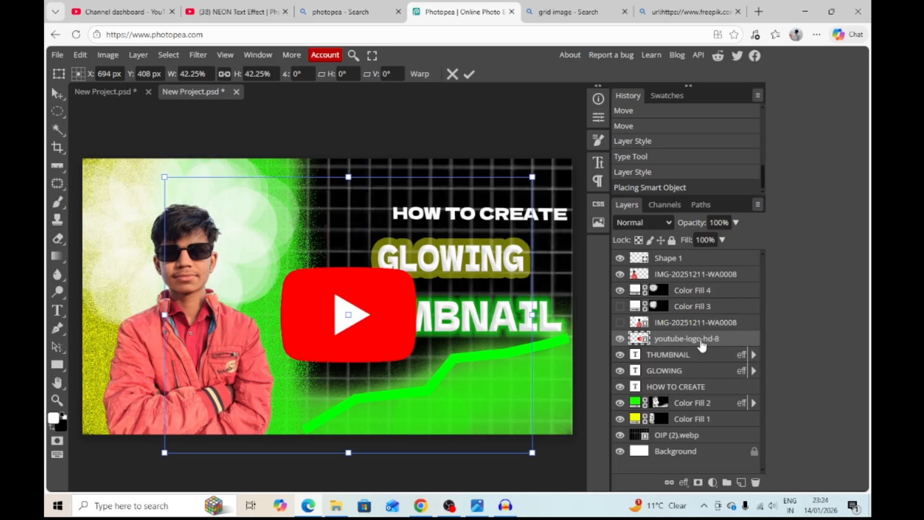
{"action": "left_click_drag", "start_coordinate": [703, 340], "coordinate": [674, 264]}
{"action": "left_click", "coordinate": [289, 291]}
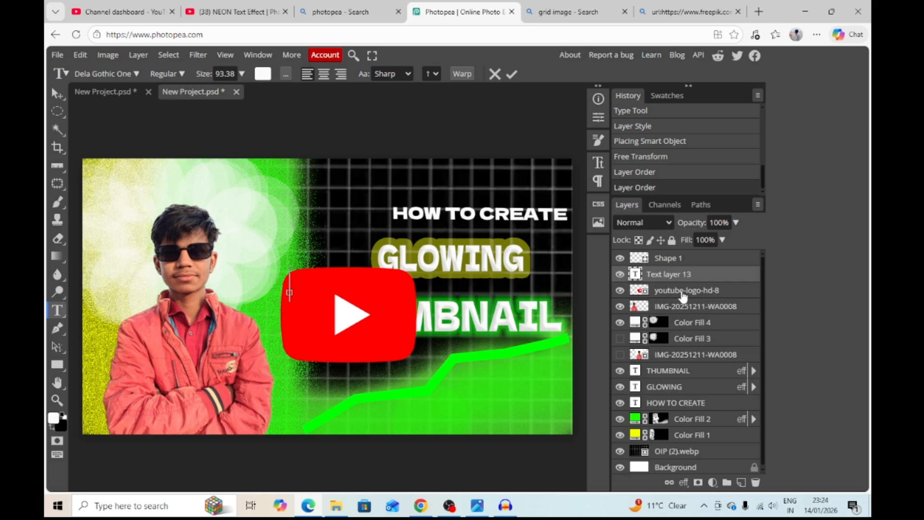
{"action": "right_click", "coordinate": [689, 273]}
{"action": "left_click", "coordinate": [602, 254]}
Scale the YouTube logo down to about 26% and position it in the upper-left corner of the canvas.
{"action": "left_click", "coordinate": [56, 93]}
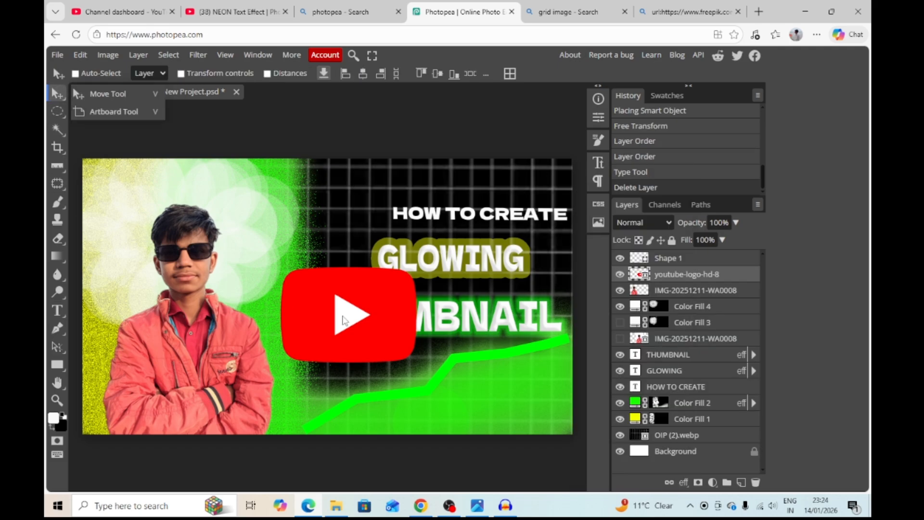
{"action": "left_click_drag", "start_coordinate": [344, 320], "coordinate": [150, 360]}
{"action": "left_click", "coordinate": [182, 73]}
{"action": "left_click_drag", "start_coordinate": [335, 218], "coordinate": [197, 322]}
{"action": "left_click_drag", "start_coordinate": [119, 386], "coordinate": [139, 242]}
{"action": "left_click_drag", "start_coordinate": [156, 174], "coordinate": [183, 206]}
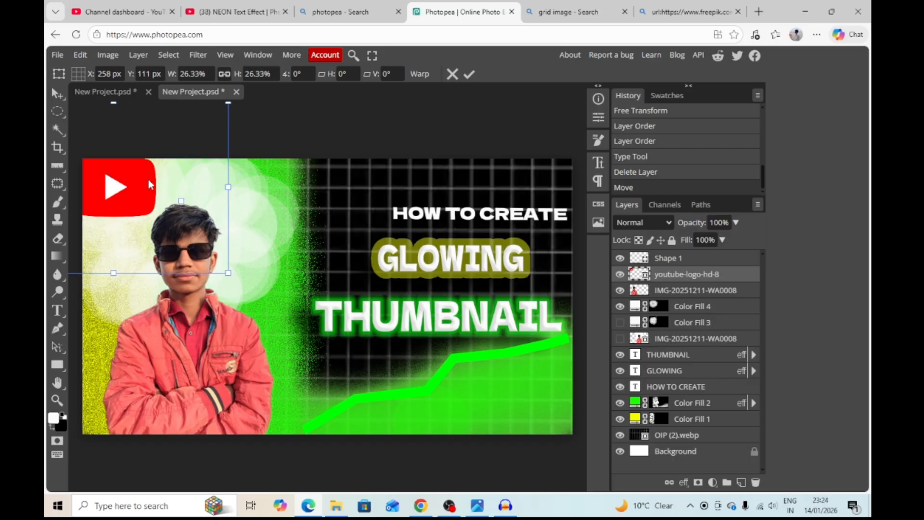
Duplicate the YouTube logo twice, placing one copy in the canvas's upper-right corner and the other in its lower-right corner.
{"action": "right_click", "coordinate": [660, 273]}
{"action": "left_click", "coordinate": [591, 220]}
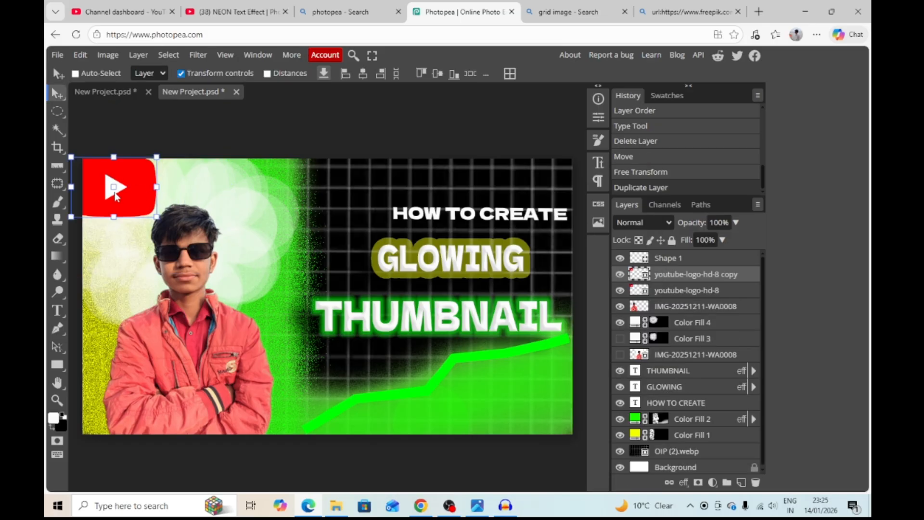
{"action": "left_click_drag", "start_coordinate": [153, 222], "coordinate": [554, 438]}
{"action": "right_click", "coordinate": [677, 277]}
{"action": "left_click", "coordinate": [591, 219]}
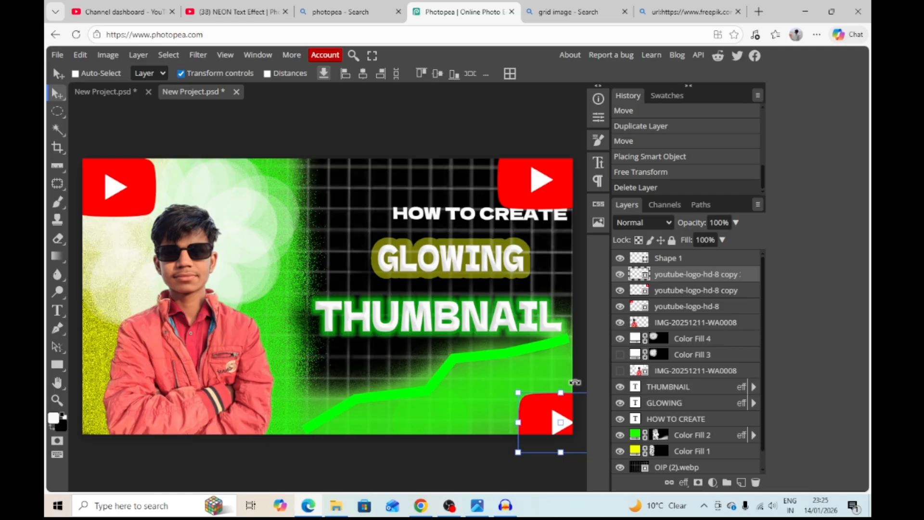
Start exporting the thumbnail as a JPG image.
{"action": "left_click", "coordinate": [57, 55]}
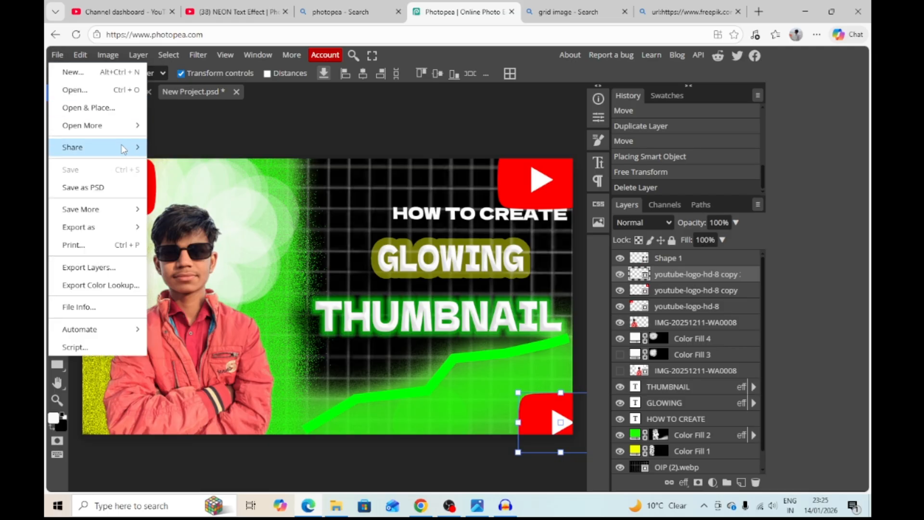
{"action": "mouse_move", "coordinate": [123, 227]}
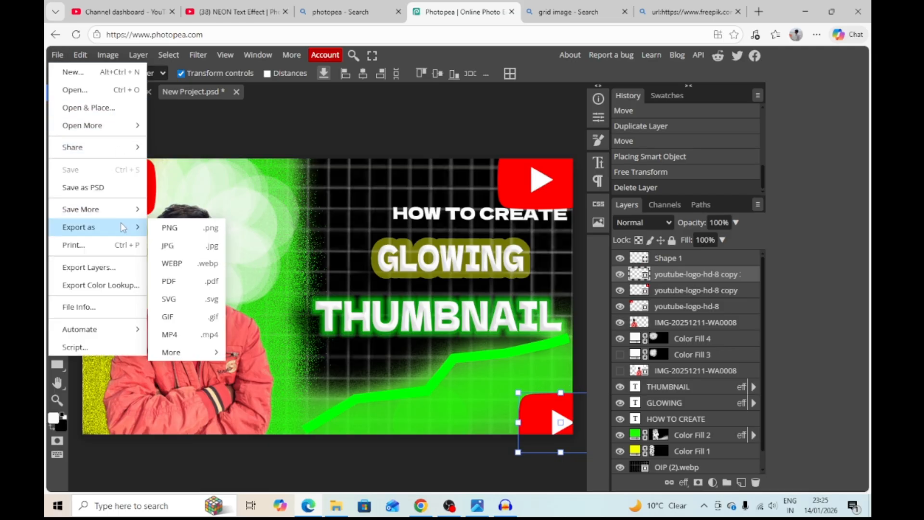
{"action": "key", "text": "Return"}
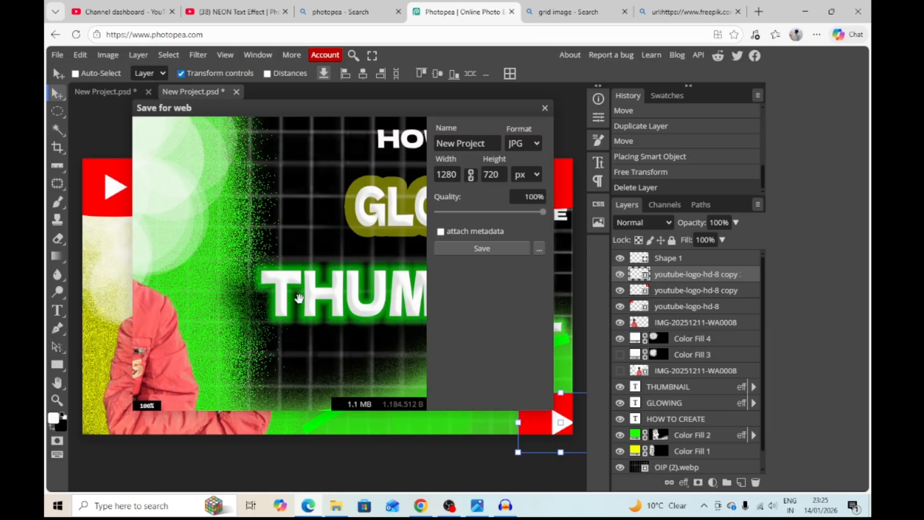